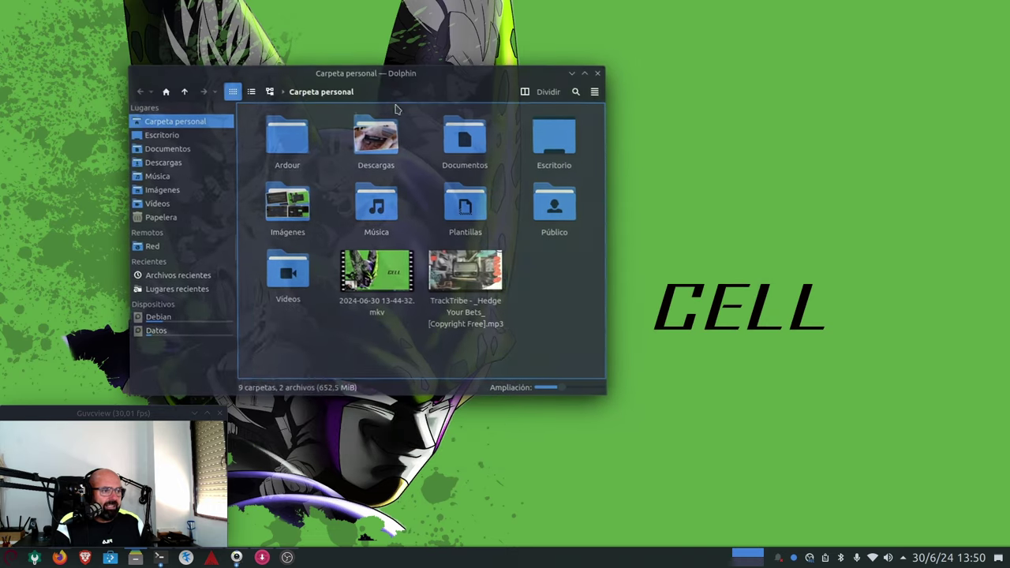
Open the Imágenes folder and view Screenshot_20240630_132527.png, closing it after viewing.
{"action": "left_click", "coordinate": [187, 192]}
{"action": "scroll", "coordinate": [473, 300], "scroll_direction": "down", "scroll_amount": 2}
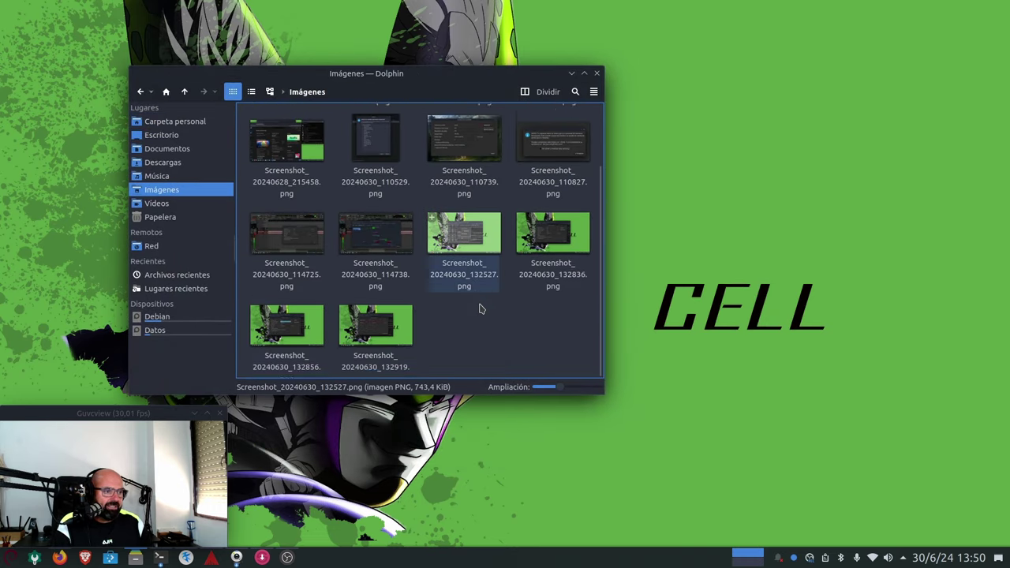
{"action": "left_click", "coordinate": [478, 230]}
{"action": "double_click", "coordinate": [459, 214]}
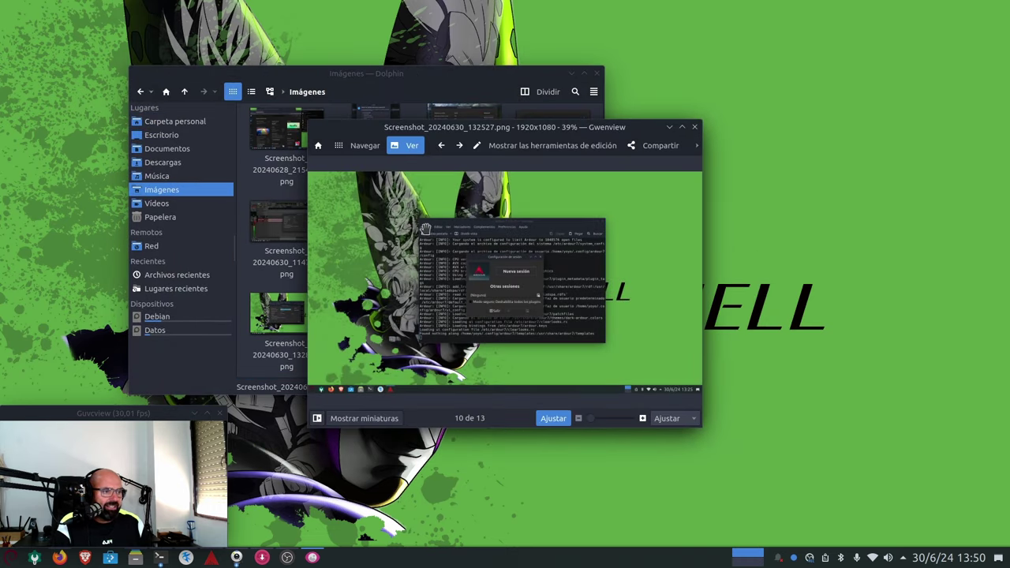
{"action": "left_click", "coordinate": [692, 126]}
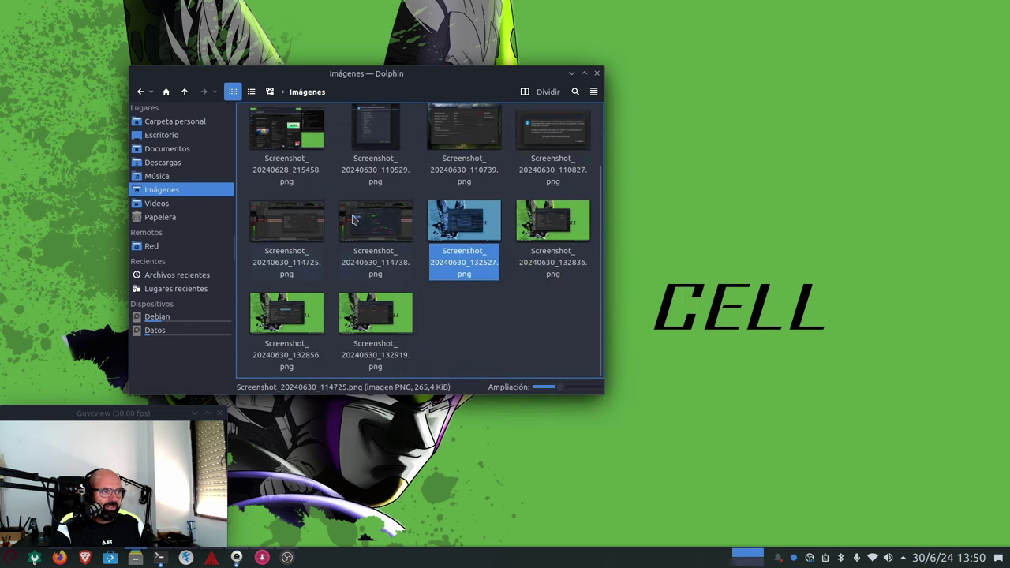
View Screenshot_20240630_114725.png and Screenshot_20240630_114738.png enlarged, and close the image viewer.
{"action": "double_click", "coordinate": [311, 251]}
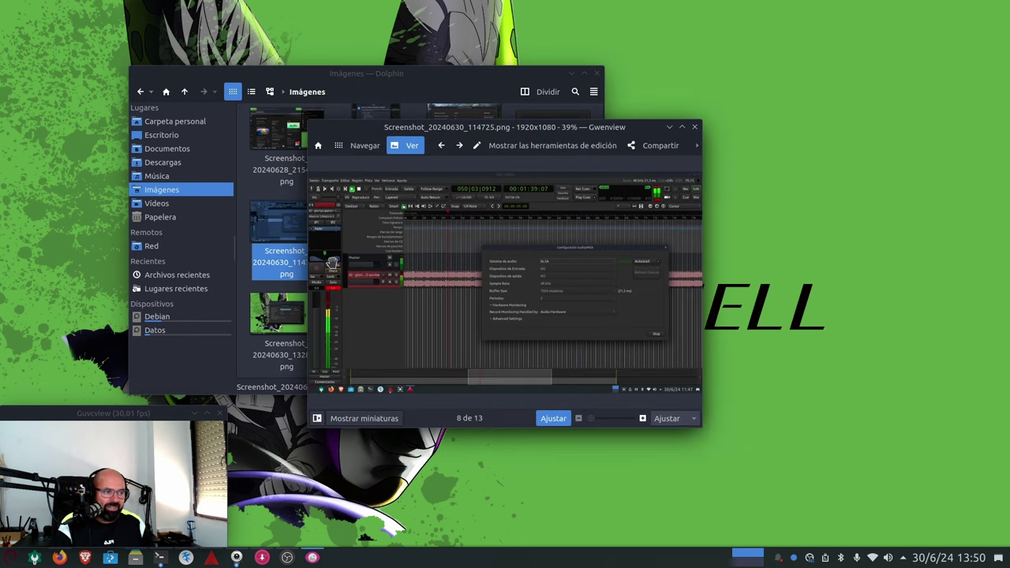
{"action": "left_click", "coordinate": [681, 127]}
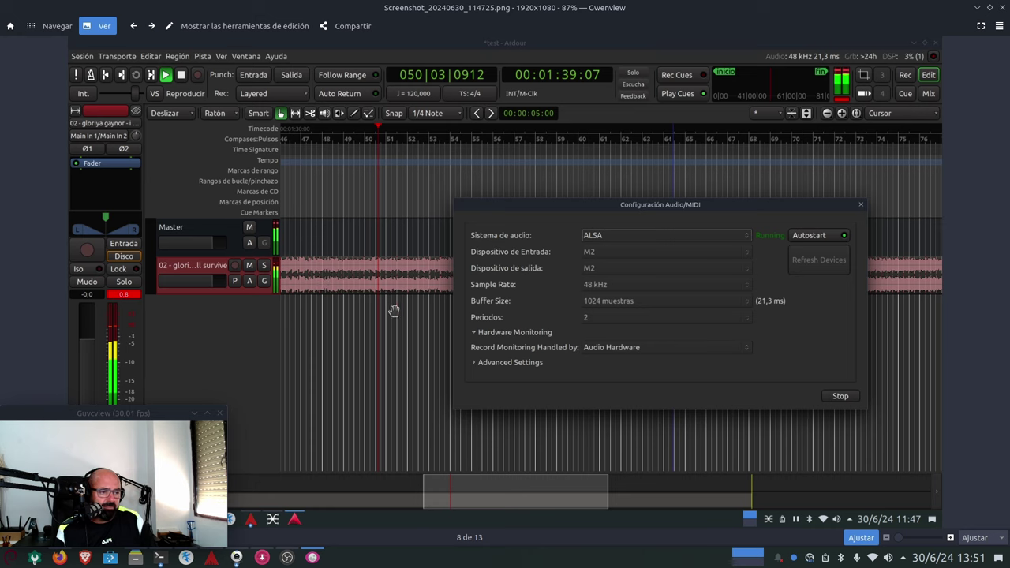
{"action": "left_click", "coordinate": [999, 7]}
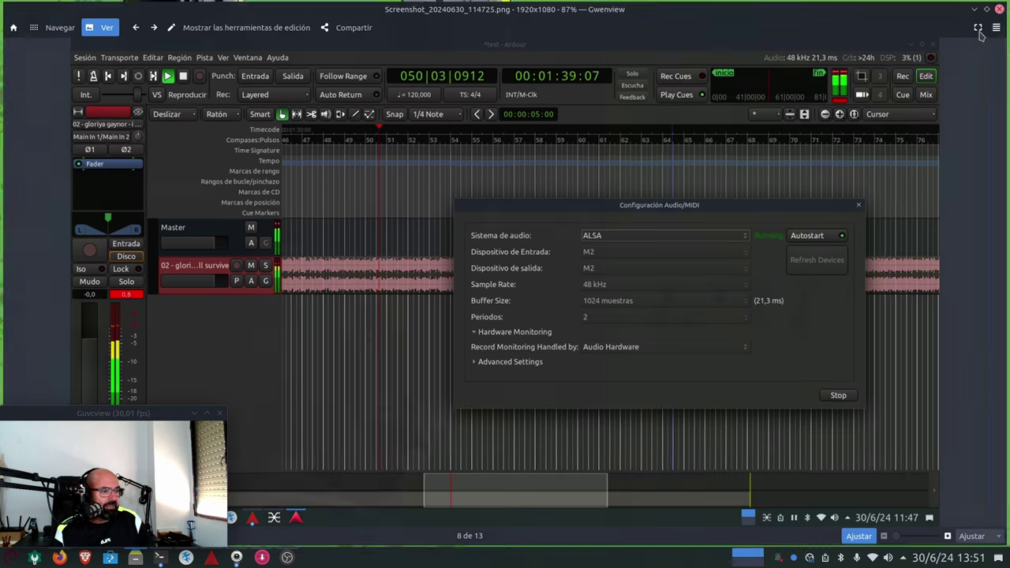
{"action": "double_click", "coordinate": [409, 257]}
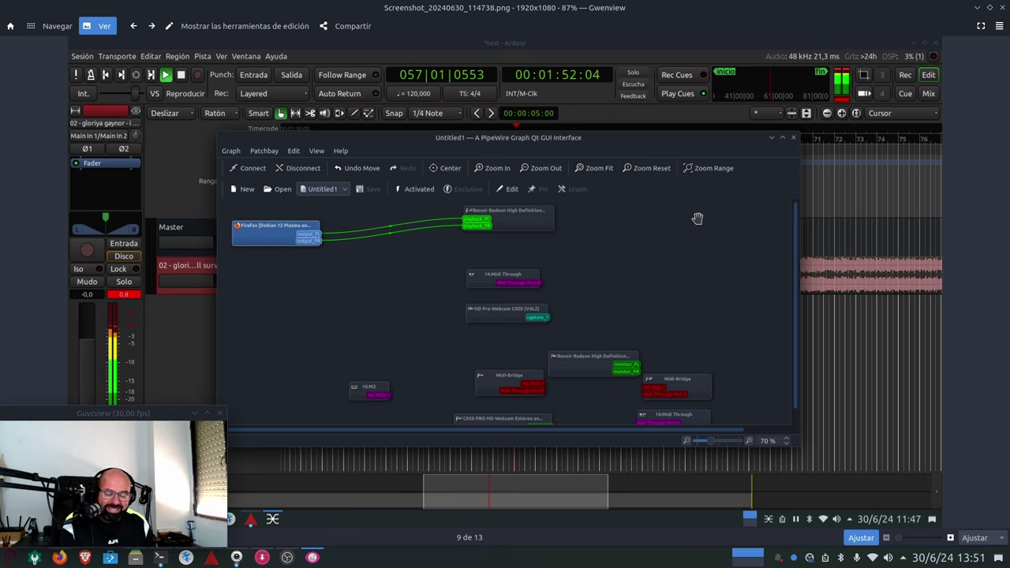
{"action": "left_click", "coordinate": [1003, 7]}
View Screenshot_20240630_132527.png again and advance to the next image in the folder.
{"action": "left_click", "coordinate": [469, 229]}
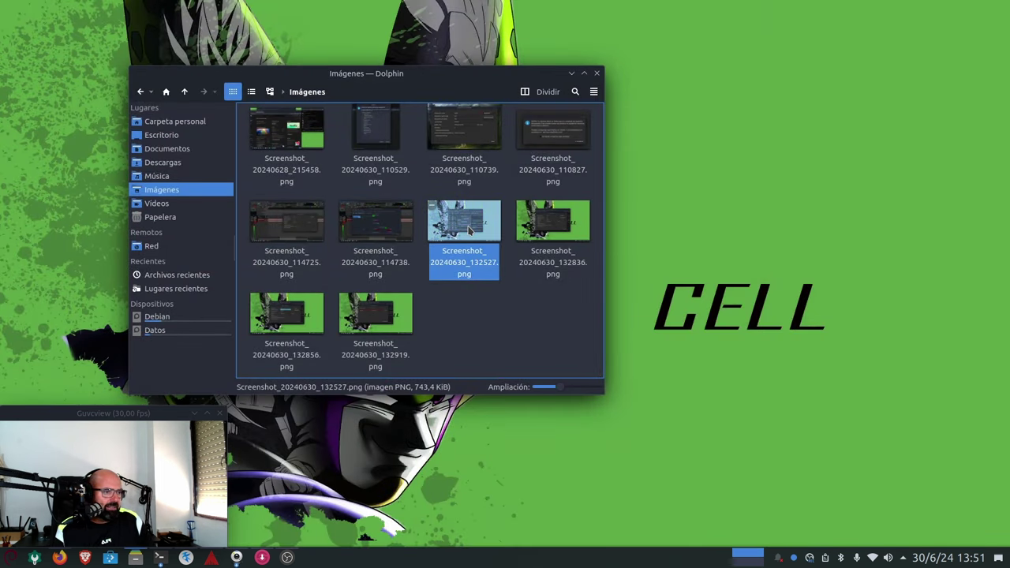
{"action": "double_click", "coordinate": [470, 229]}
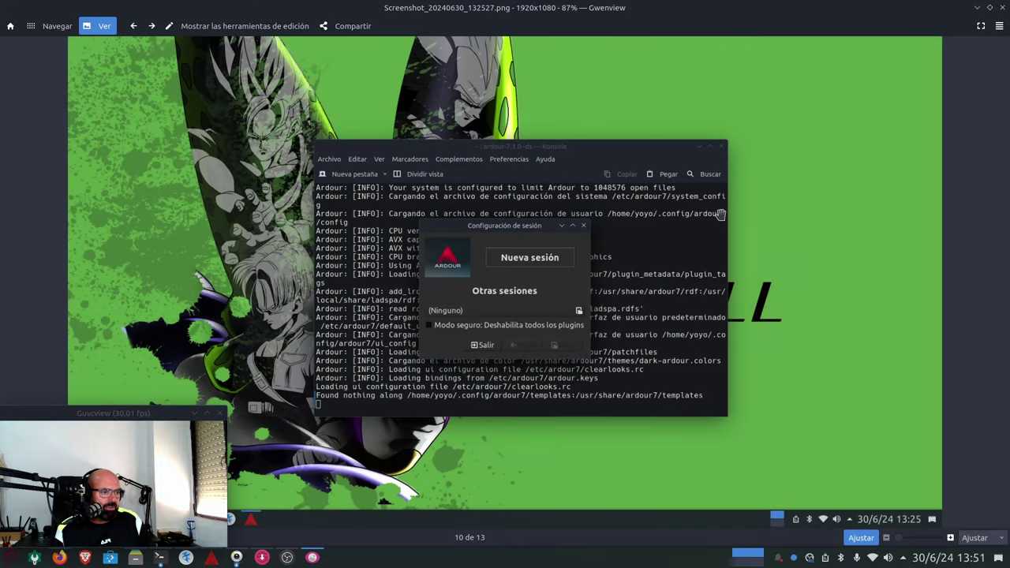
{"action": "key", "text": "Right"}
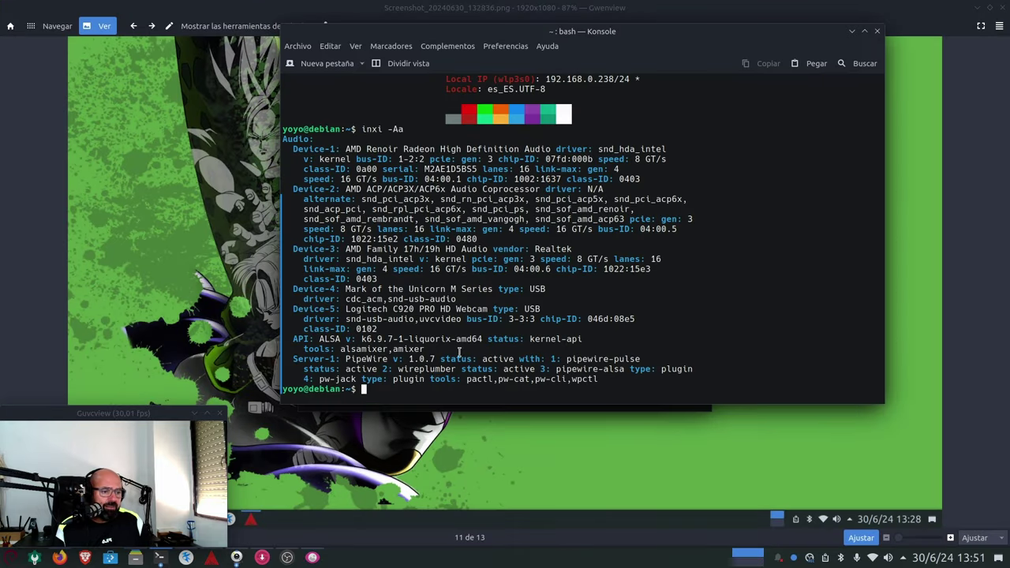
Copy the command "pw-jack ardour" from the Kate notes and paste it at the Konsole prompt.
{"action": "left_click", "coordinate": [185, 558]}
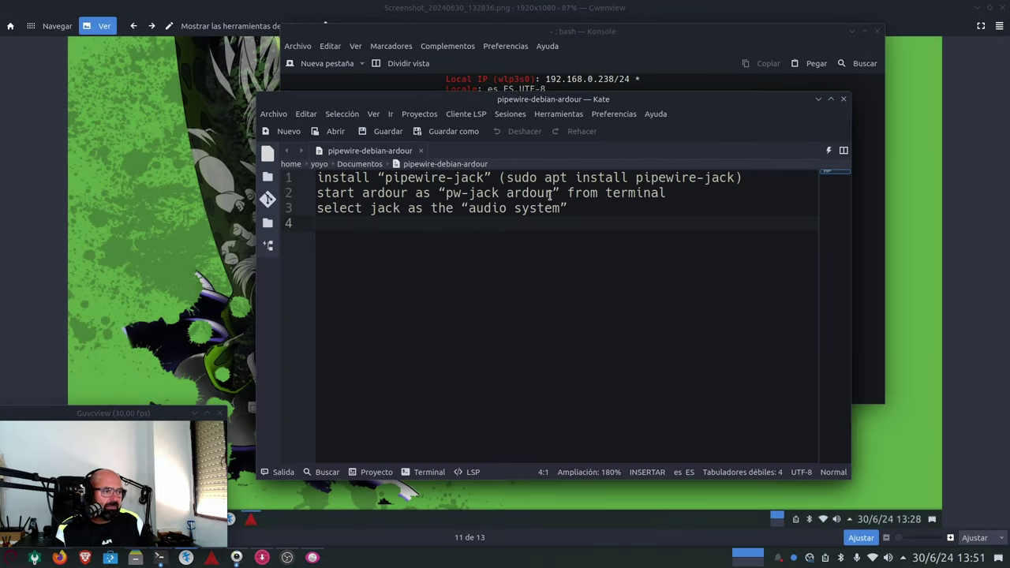
{"action": "left_click_drag", "start_coordinate": [551, 194], "coordinate": [447, 196]}
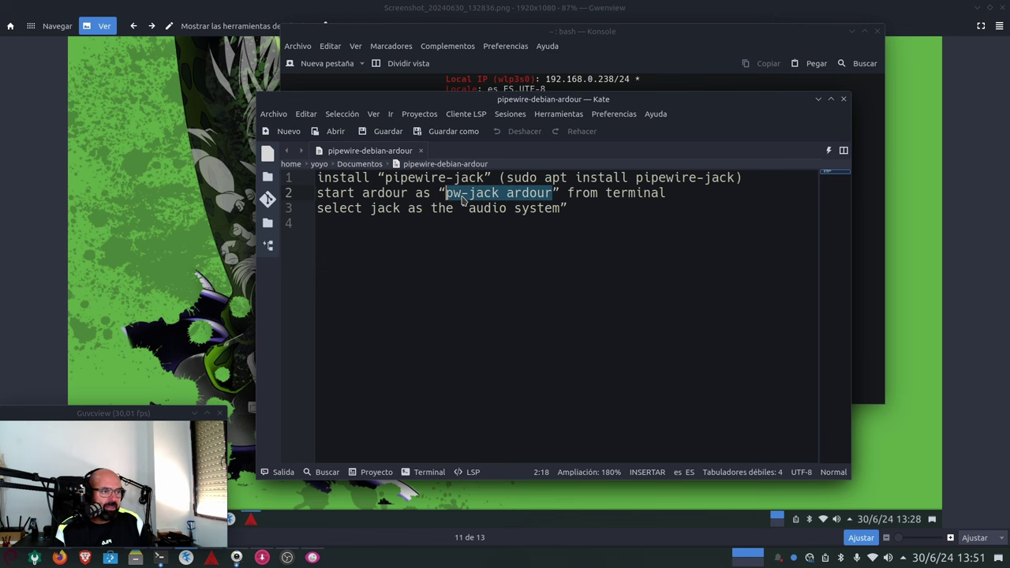
{"action": "right_click", "coordinate": [464, 199]}
{"action": "left_click", "coordinate": [507, 227]}
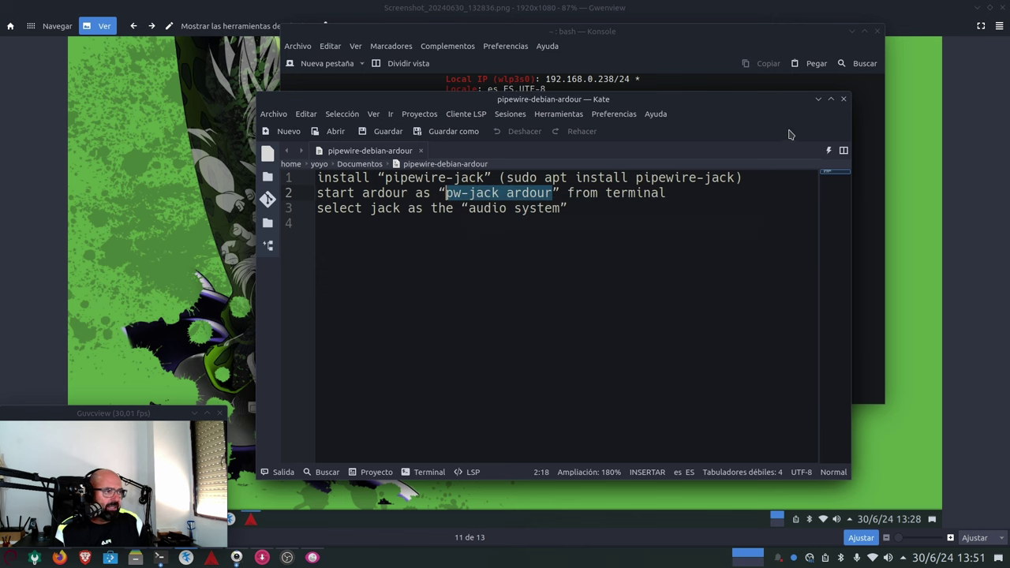
{"action": "left_click", "coordinate": [818, 99]}
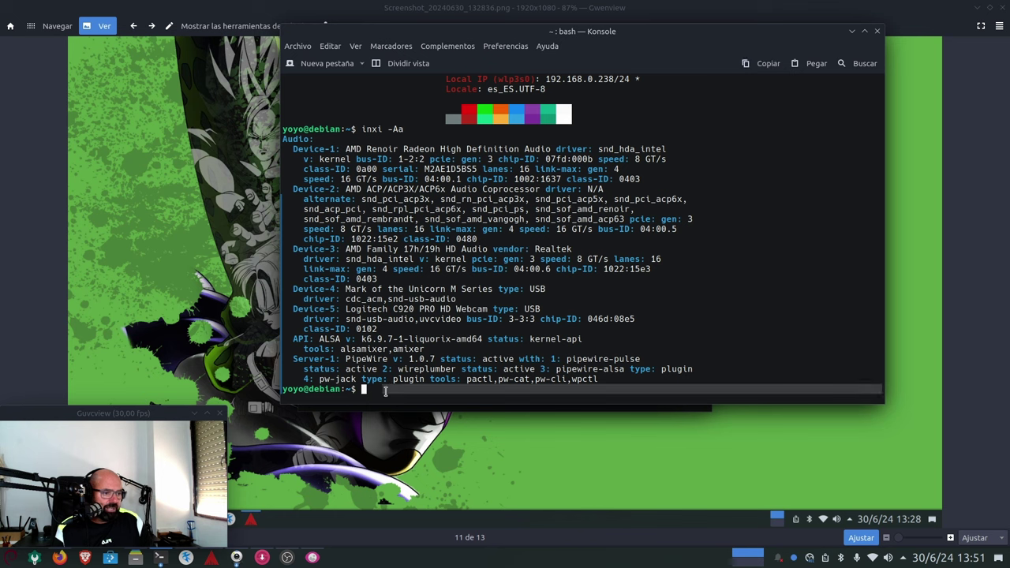
{"action": "right_click", "coordinate": [385, 391]}
{"action": "left_click", "coordinate": [456, 403]}
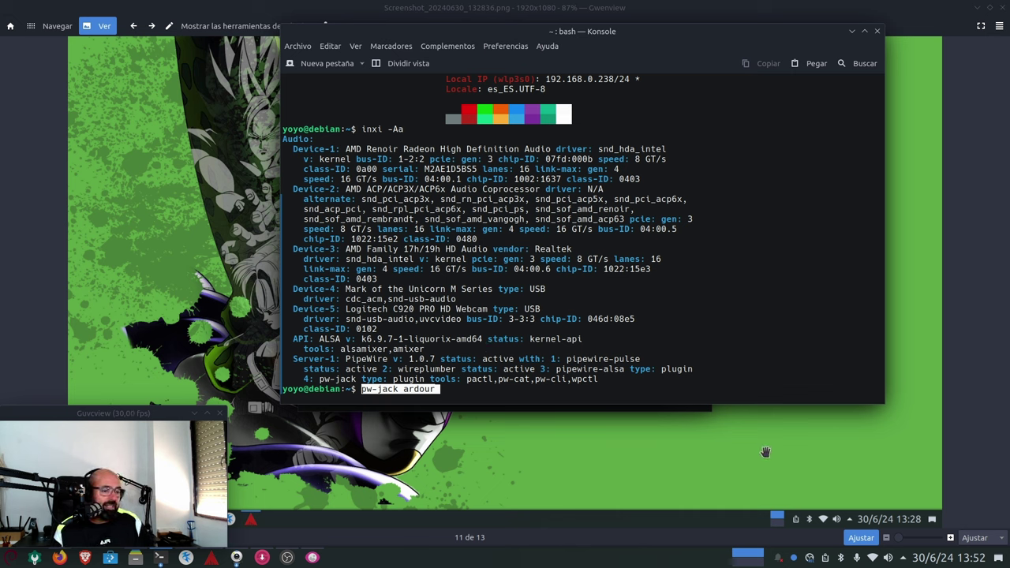
Check the system's sound input and output devices, and close the screenshot showing Ardour's ALSA audio setup.
{"action": "left_click", "coordinate": [887, 558]}
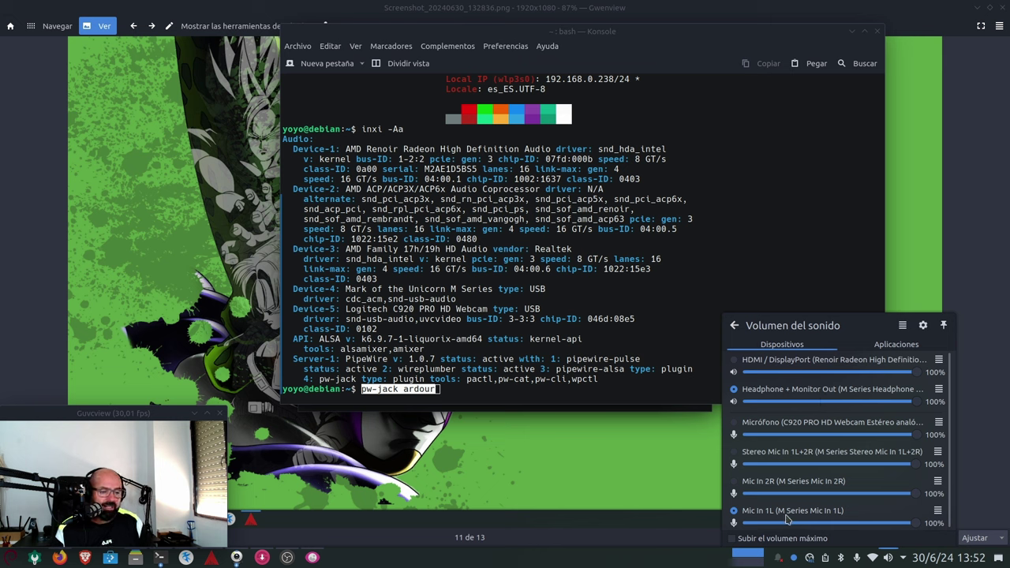
{"action": "left_click", "coordinate": [503, 274]}
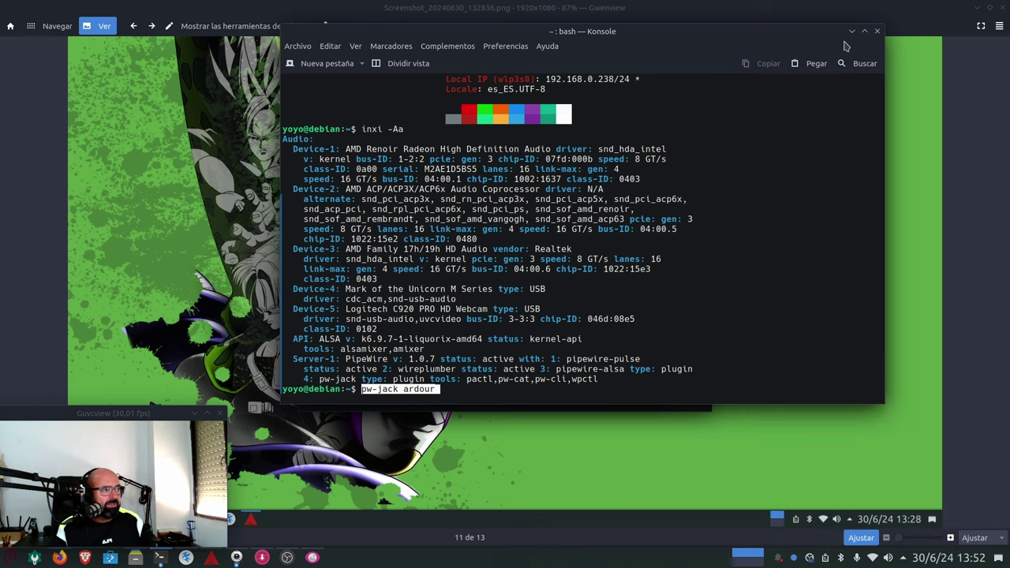
{"action": "key", "text": "Return"}
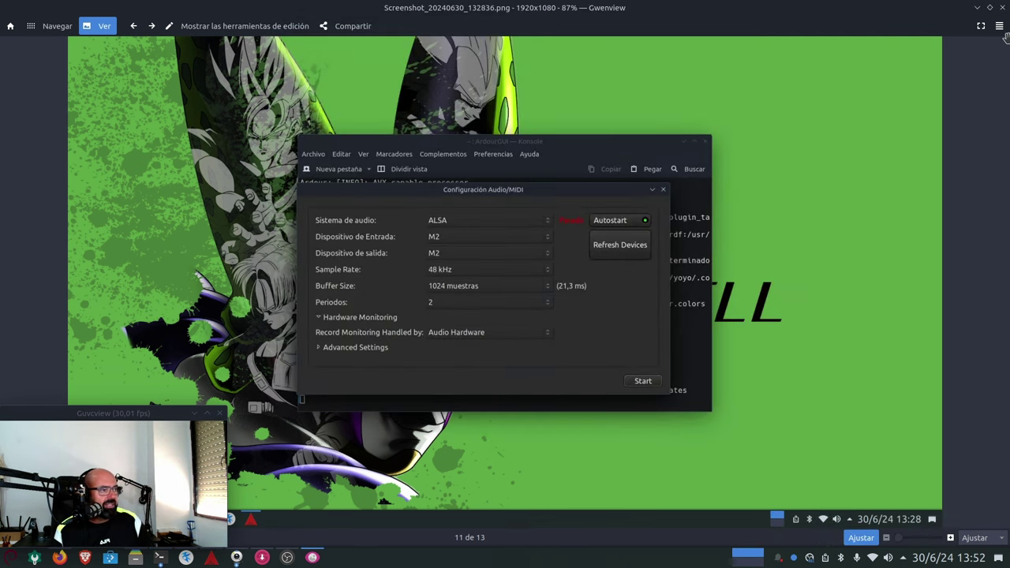
{"action": "left_click", "coordinate": [1003, 7]}
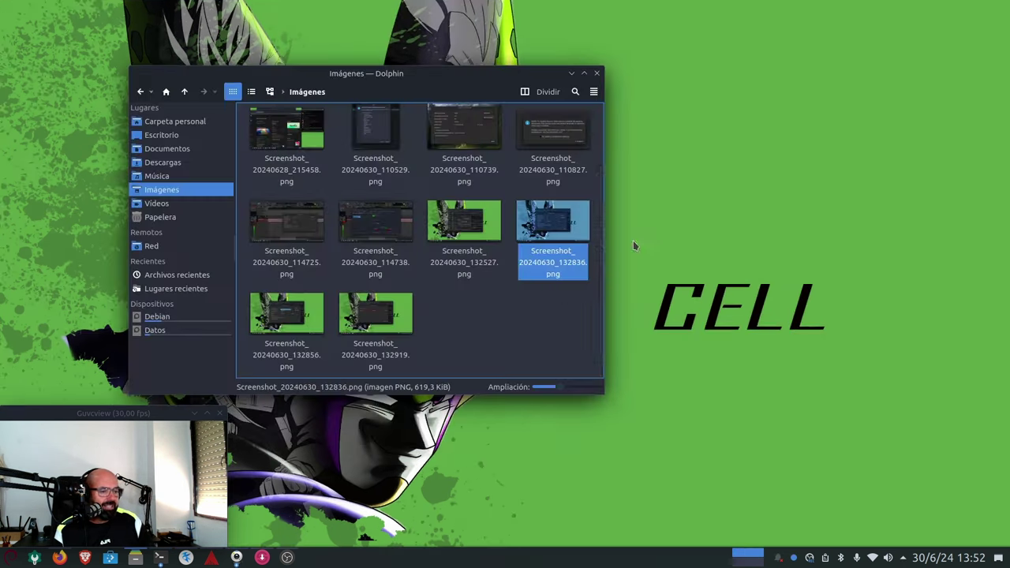
View Screenshot_20240630_132856.png and Screenshot_20240630_132919.png of Ardour's JACK setup, consulting the pipewire-debian-ardour notes in Kate.
{"action": "double_click", "coordinate": [290, 320]}
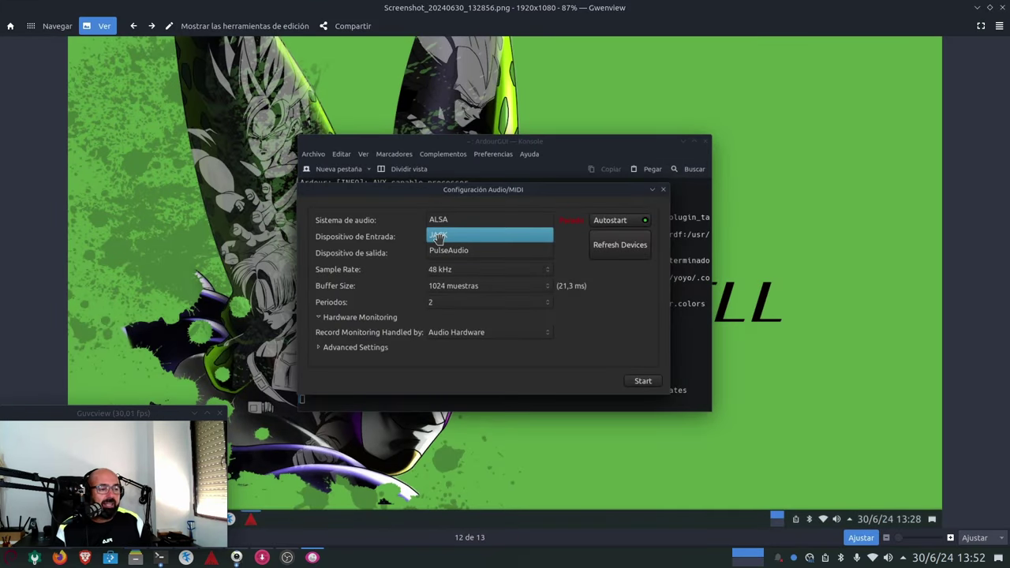
{"action": "left_click", "coordinate": [186, 558]}
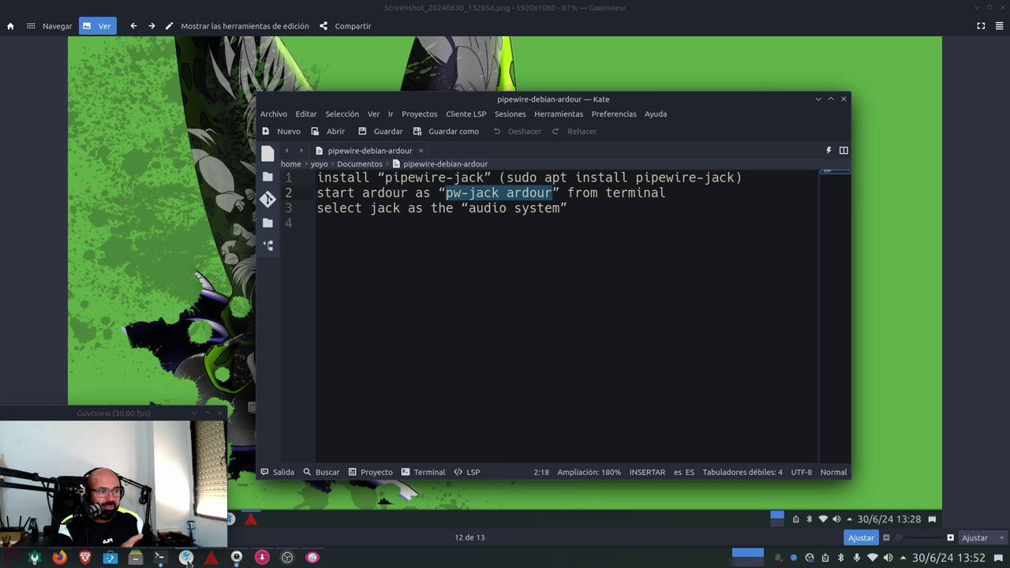
{"action": "left_click", "coordinate": [186, 558]}
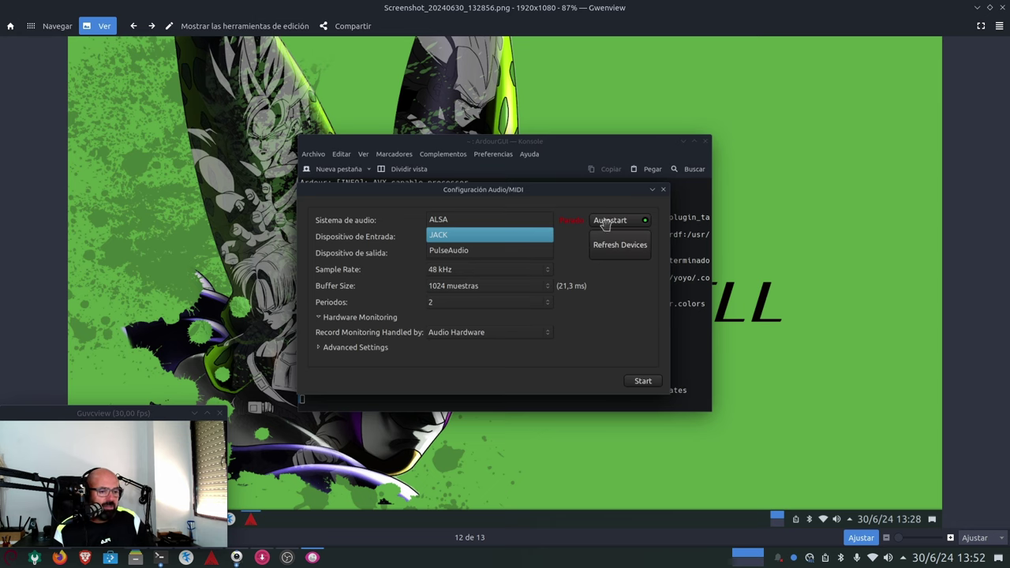
{"action": "left_click", "coordinate": [1003, 7]}
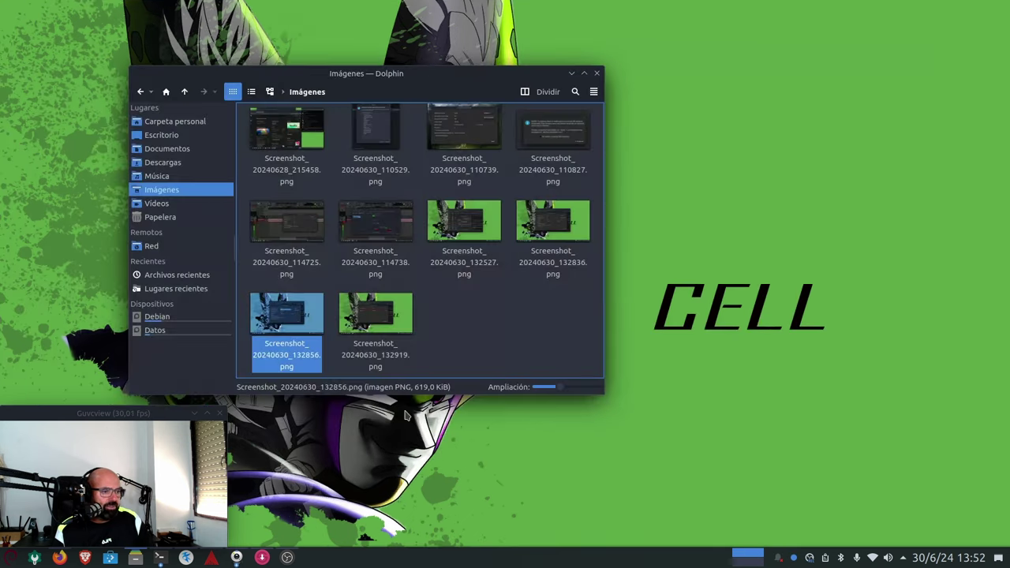
{"action": "double_click", "coordinate": [376, 322]}
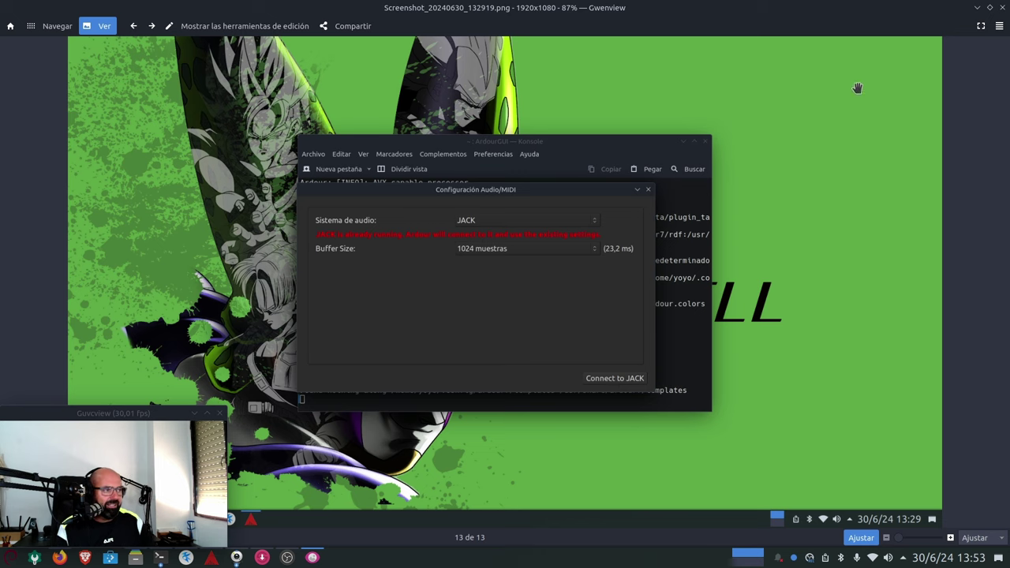
{"action": "left_click", "coordinate": [1002, 7]}
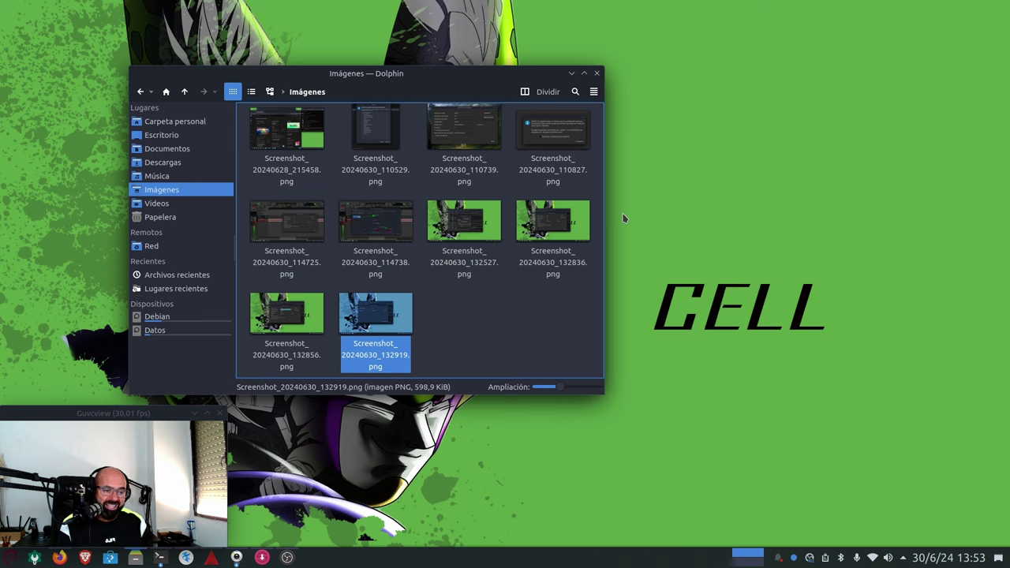
Check the system's sound devices again and minimise the Imágenes file manager window.
{"action": "left_click", "coordinate": [890, 558]}
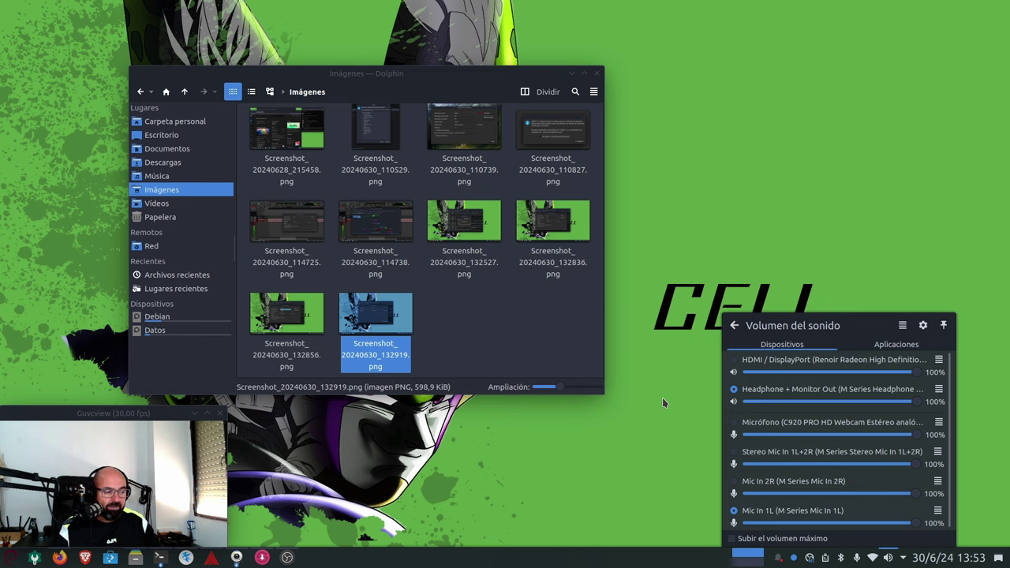
{"action": "left_click", "coordinate": [496, 325]}
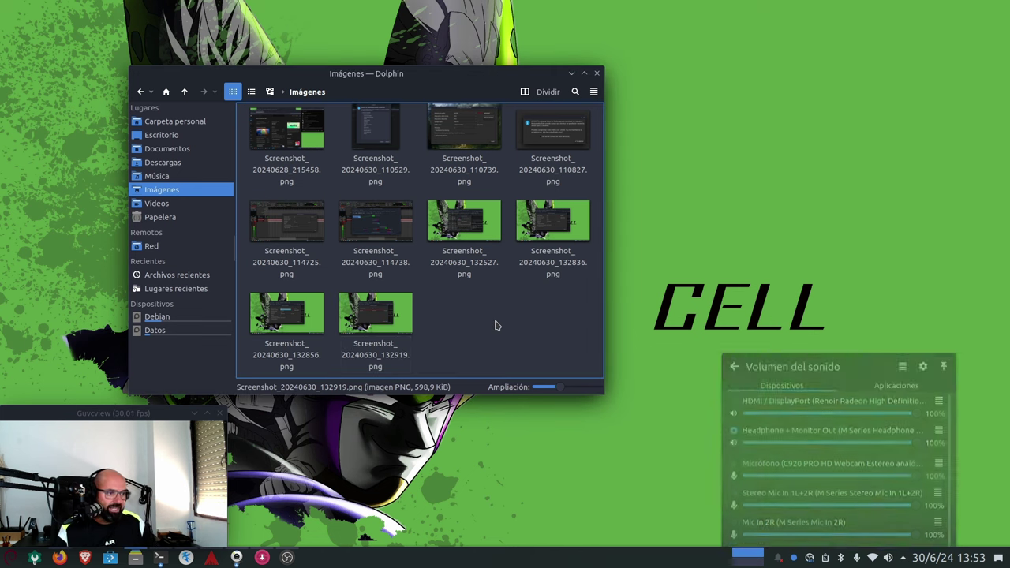
{"action": "left_click", "coordinate": [572, 72]}
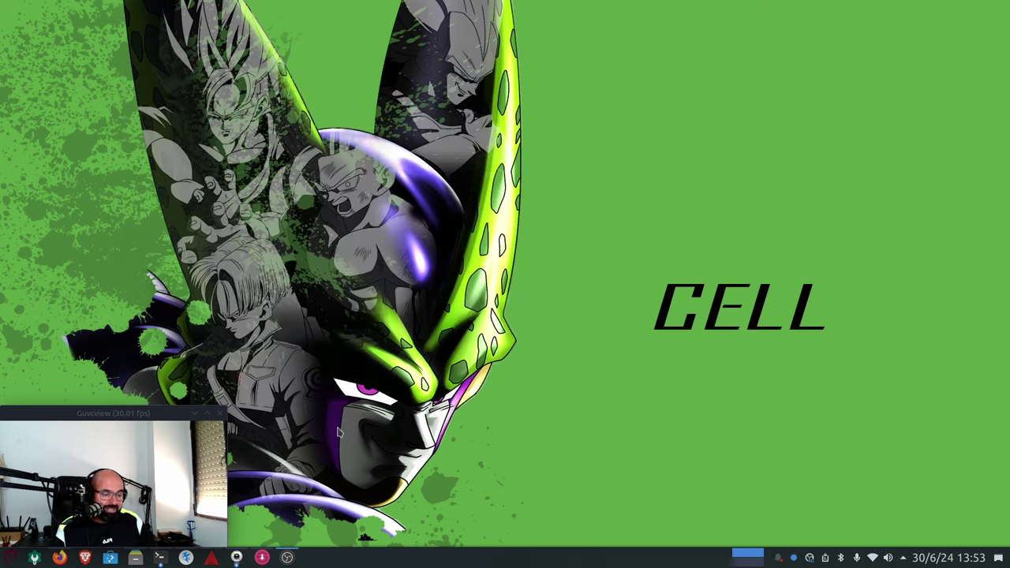
Switch to Ardour, disarm recording on the Audio 1 track, and add one mono audio track named Audio5.
{"action": "left_click", "coordinate": [210, 557]}
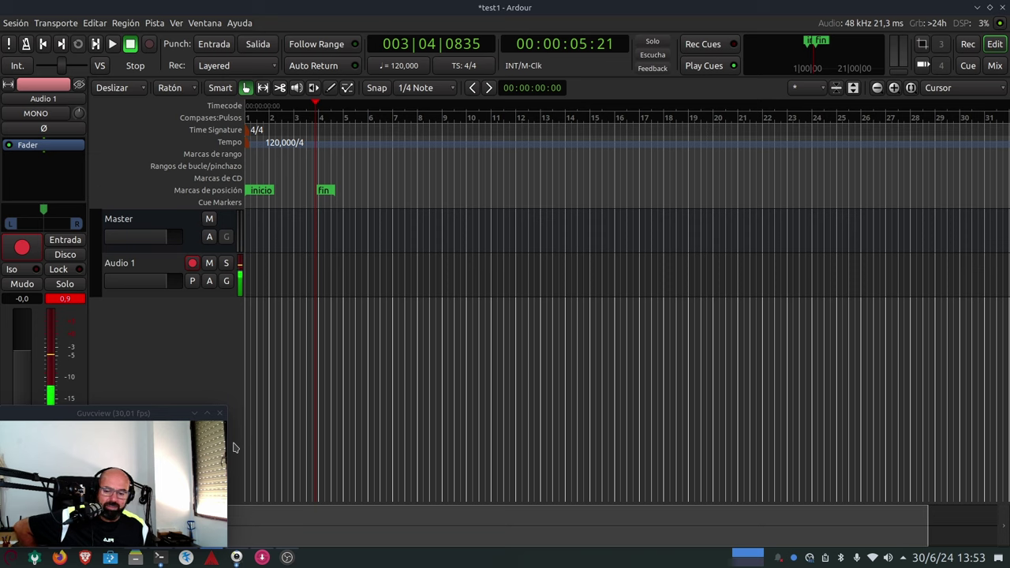
{"action": "left_click", "coordinate": [192, 262]}
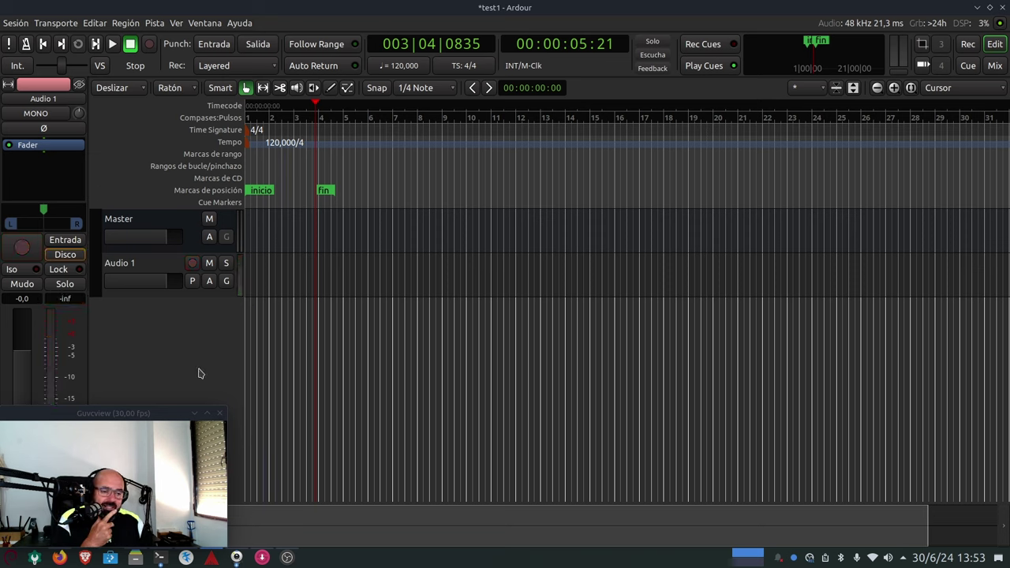
{"action": "double_click", "coordinate": [146, 326]}
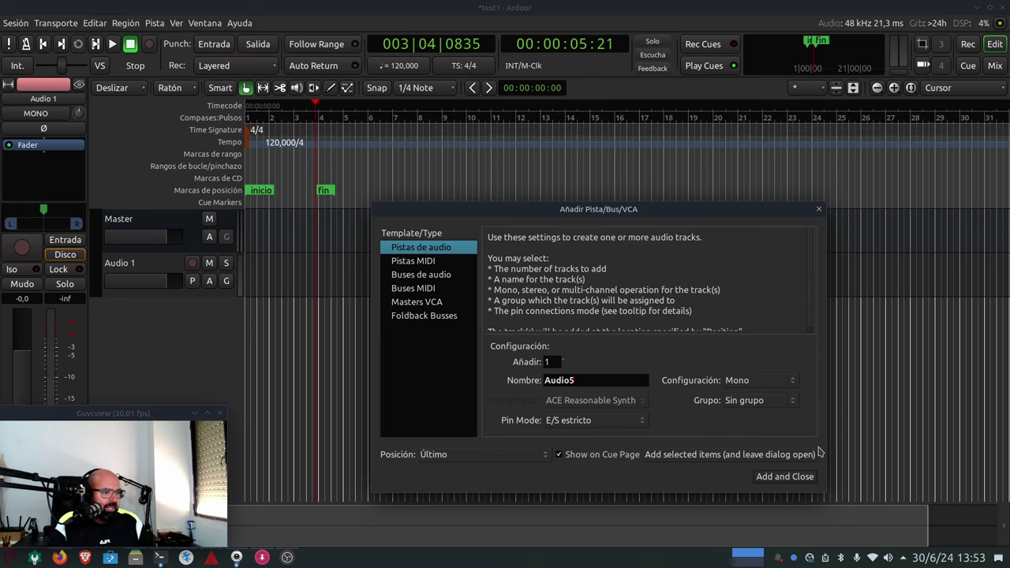
{"action": "left_click", "coordinate": [785, 477]}
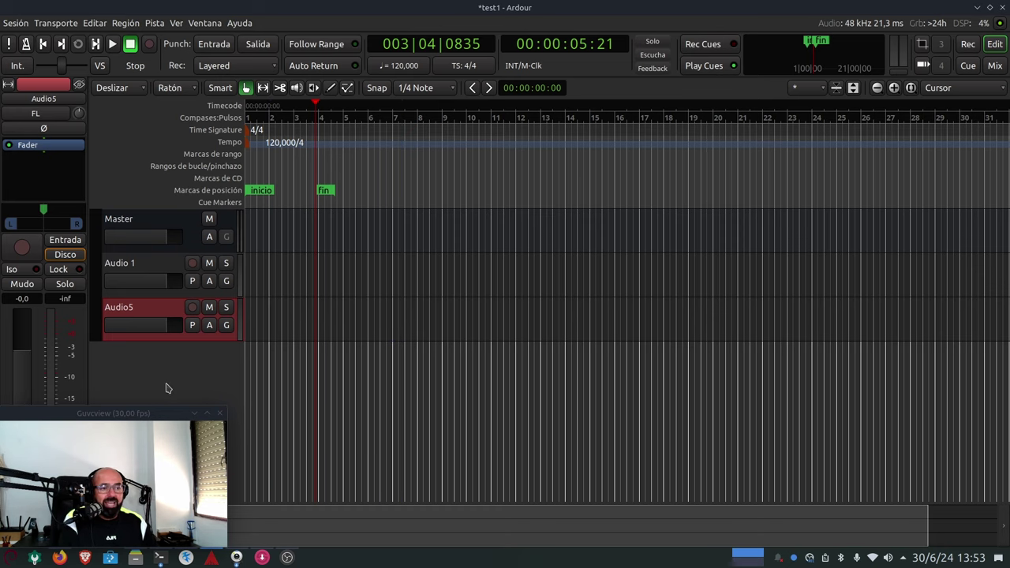
Connect the Audio5 track's input to M Series Mic In 1L capture_MONO and disconnect the C920 webcam's capture_FL.
{"action": "right_click", "coordinate": [160, 314]}
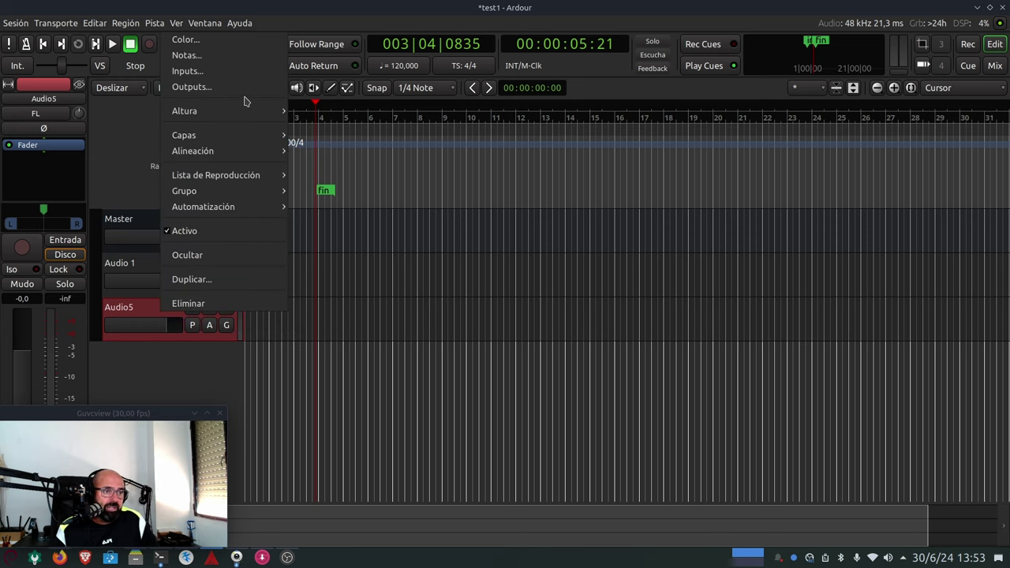
{"action": "left_click", "coordinate": [230, 71]}
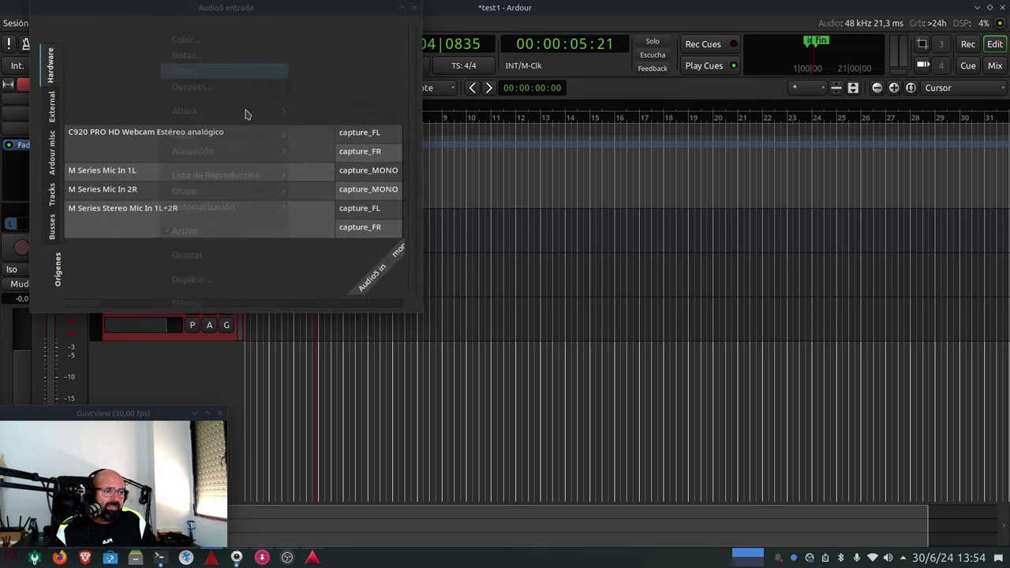
{"action": "left_click_drag", "start_coordinate": [302, 16], "coordinate": [444, 97]}
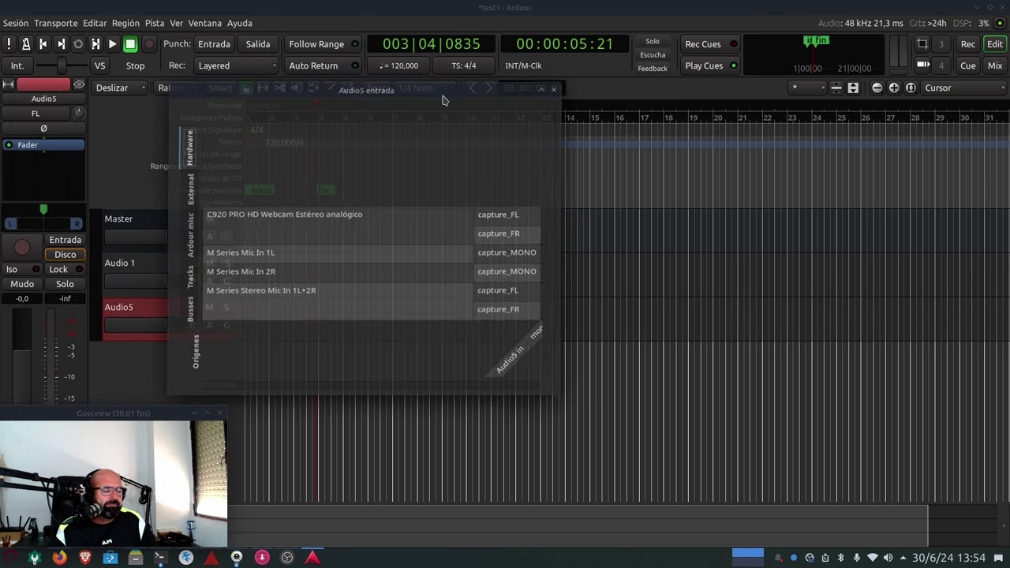
{"action": "left_click_drag", "start_coordinate": [563, 396], "coordinate": [726, 460]}
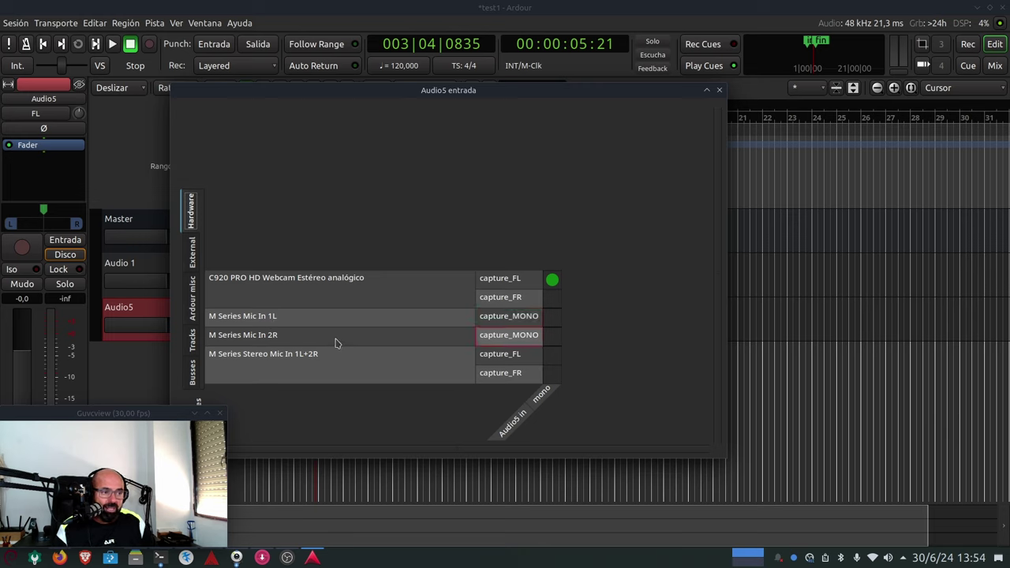
{"action": "left_click", "coordinate": [552, 317]}
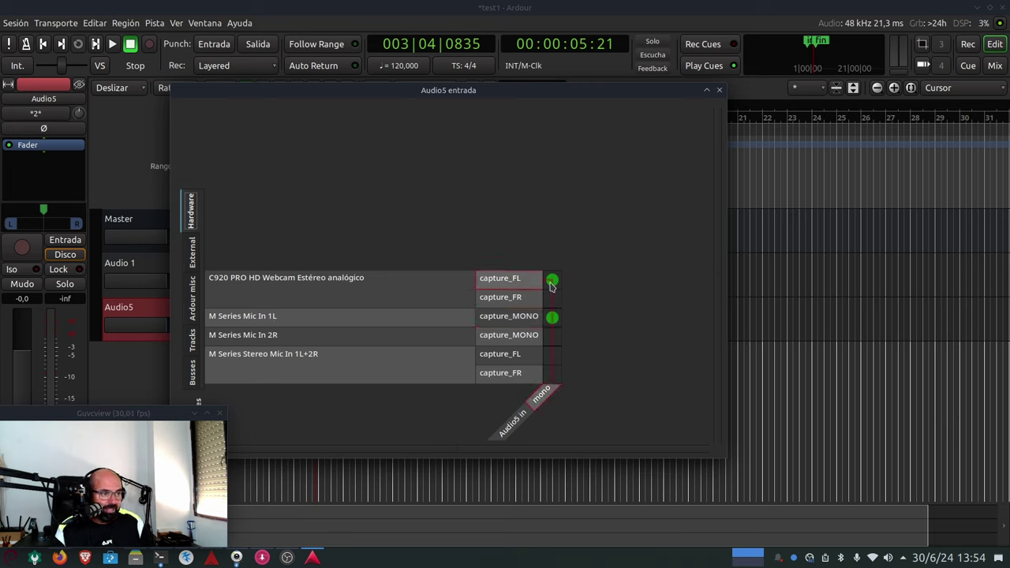
{"action": "left_click", "coordinate": [551, 280]}
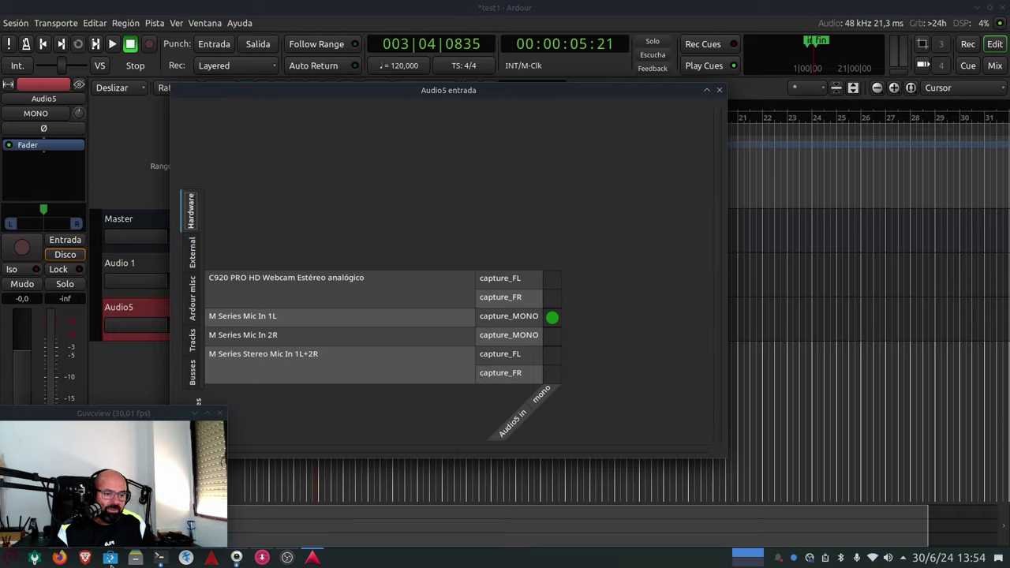
View the MOTU M2 product photo on the Thomann page in Firefox, and return to Ardour to close Audio5's input connections window.
{"action": "left_click", "coordinate": [59, 558]}
{"action": "left_click", "coordinate": [67, 28]}
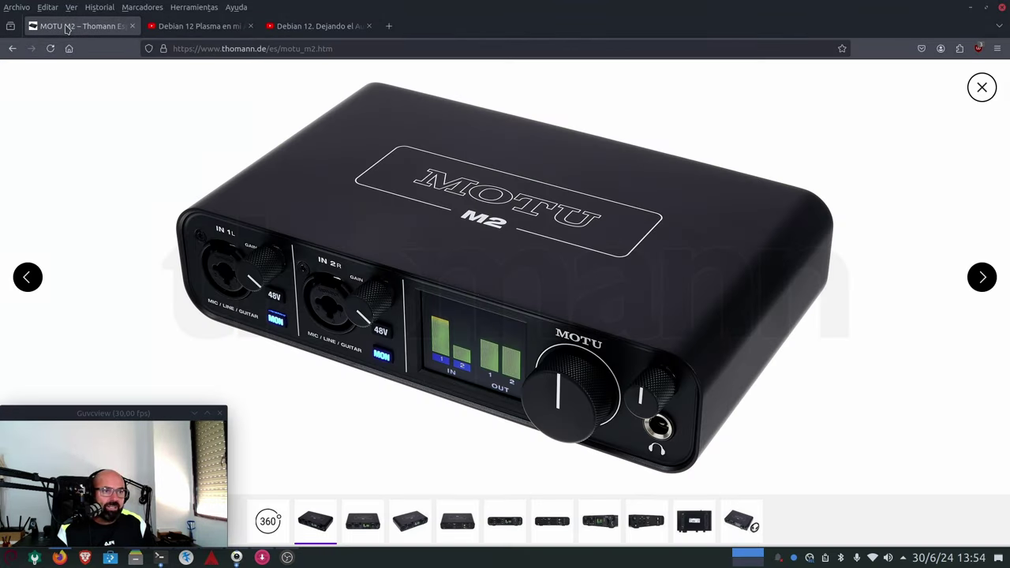
{"action": "left_click", "coordinate": [972, 8]}
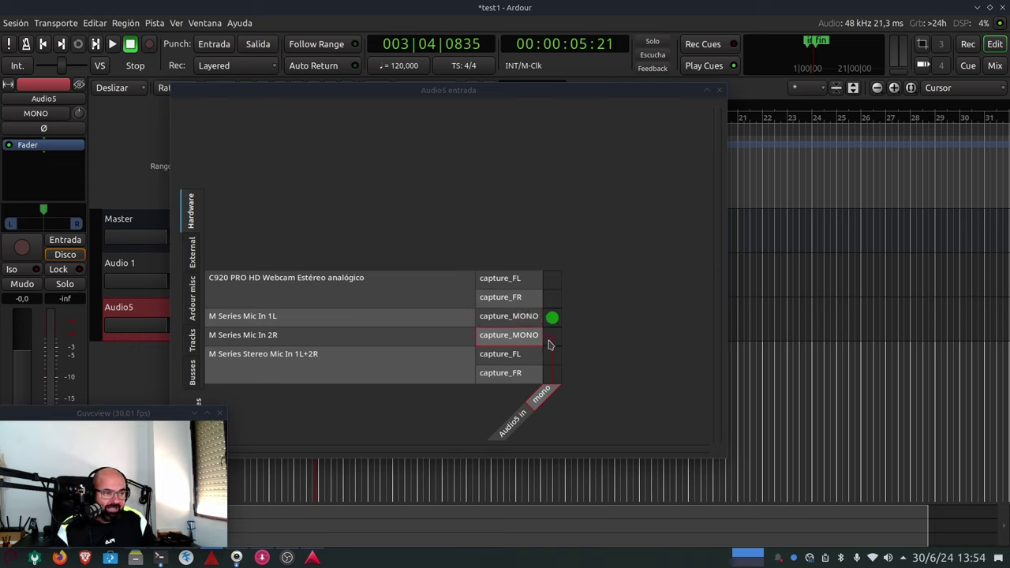
{"action": "left_click", "coordinate": [718, 93]}
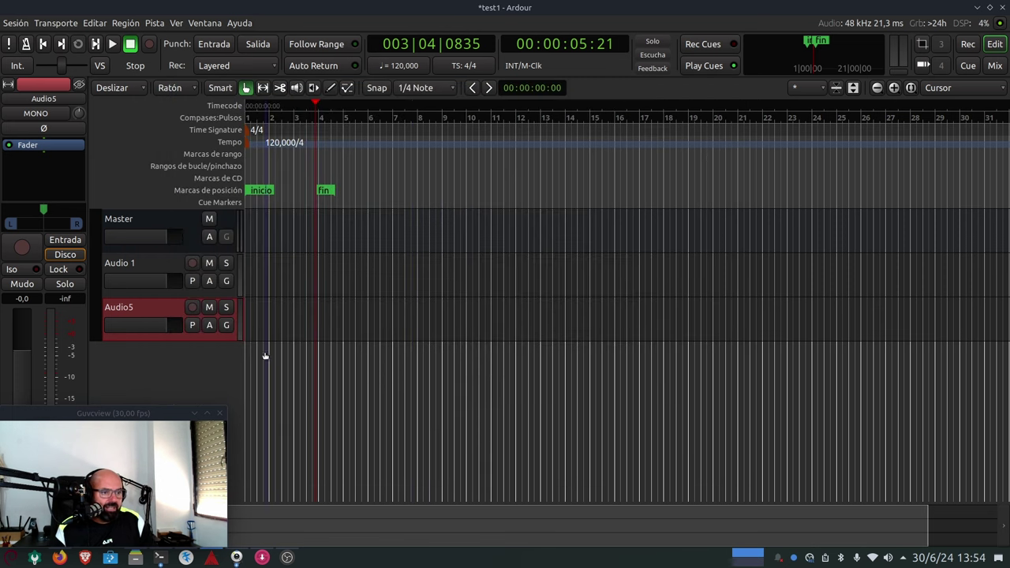
Arm the Audio5 track and record a voice take from bar 3 to about bar 12.
{"action": "left_click", "coordinate": [192, 309]}
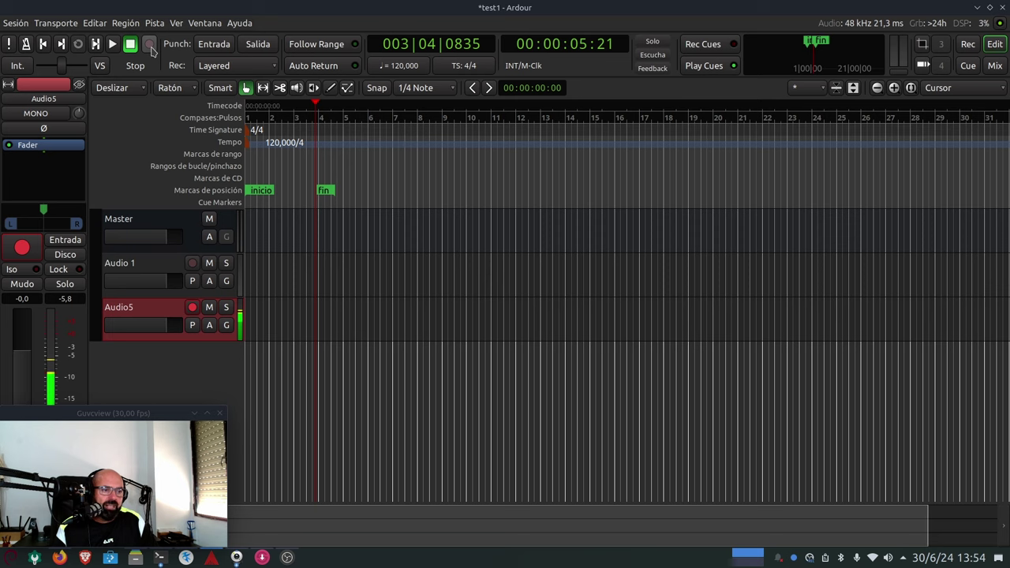
{"action": "left_click", "coordinate": [112, 46]}
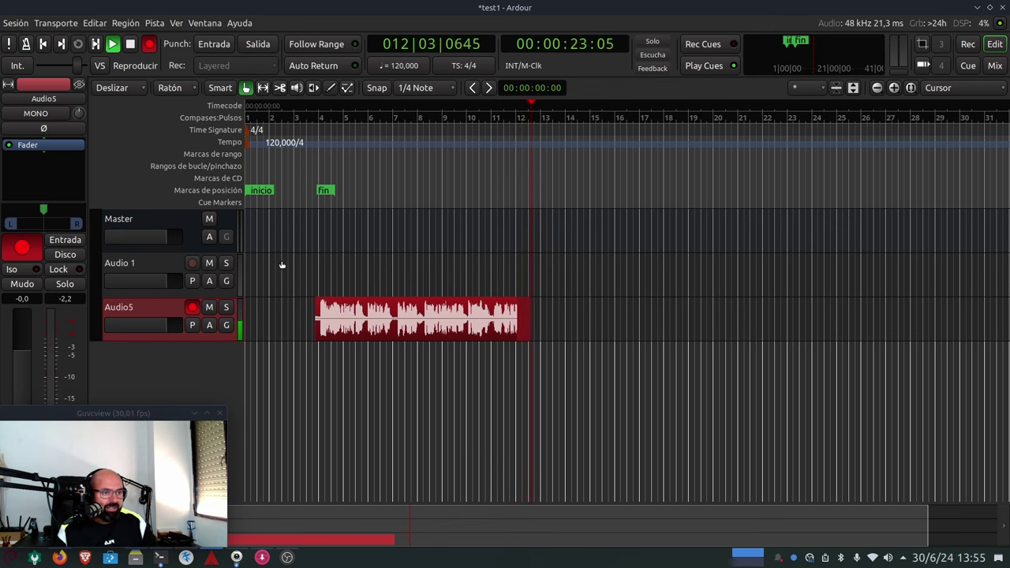
{"action": "key", "text": "space"}
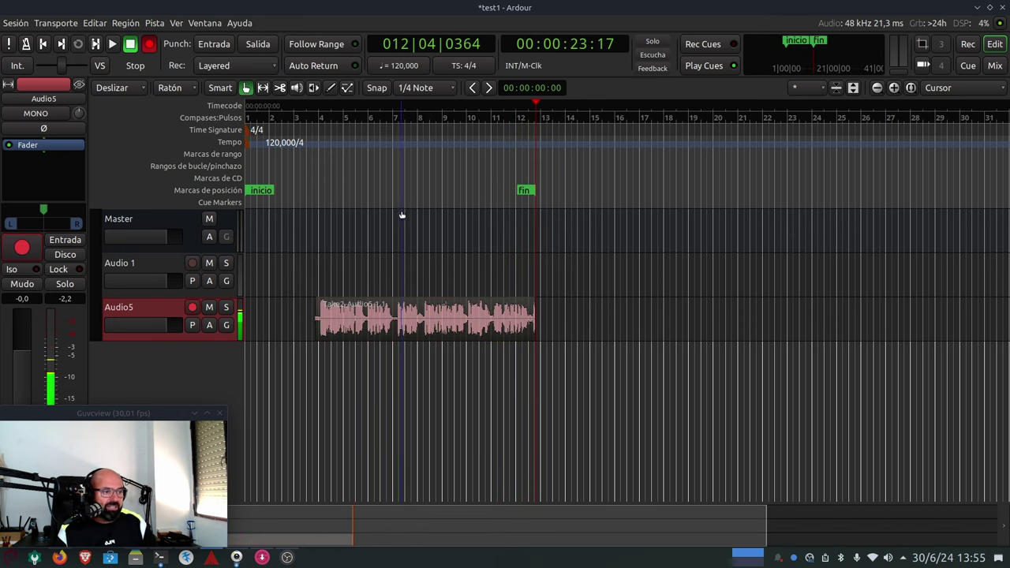
Play back the recorded Audio5 take from just before its start, and stop the playback.
{"action": "left_click", "coordinate": [309, 119]}
{"action": "key", "text": "space"}
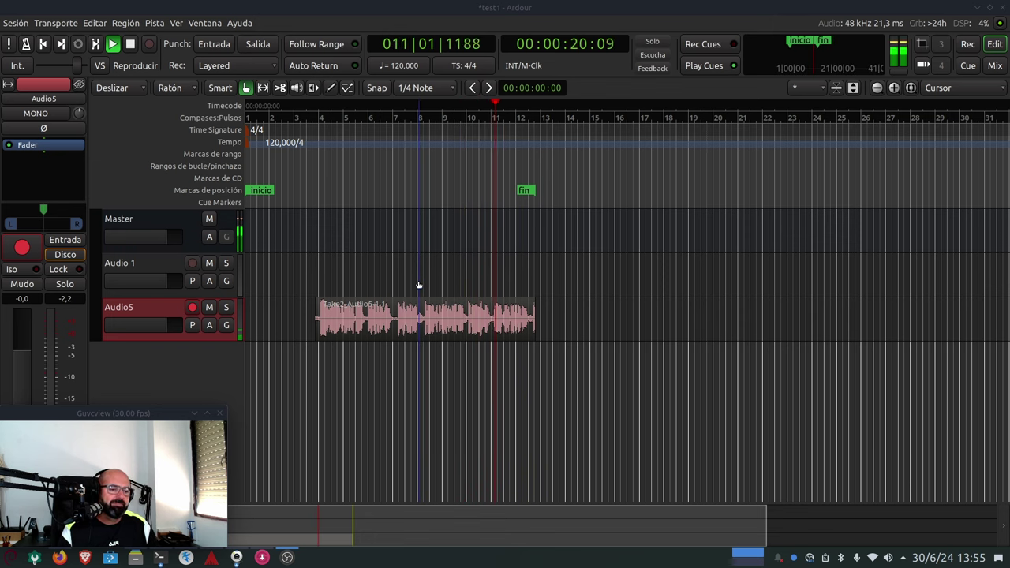
{"action": "left_click", "coordinate": [378, 120]}
{"action": "key", "text": "space"}
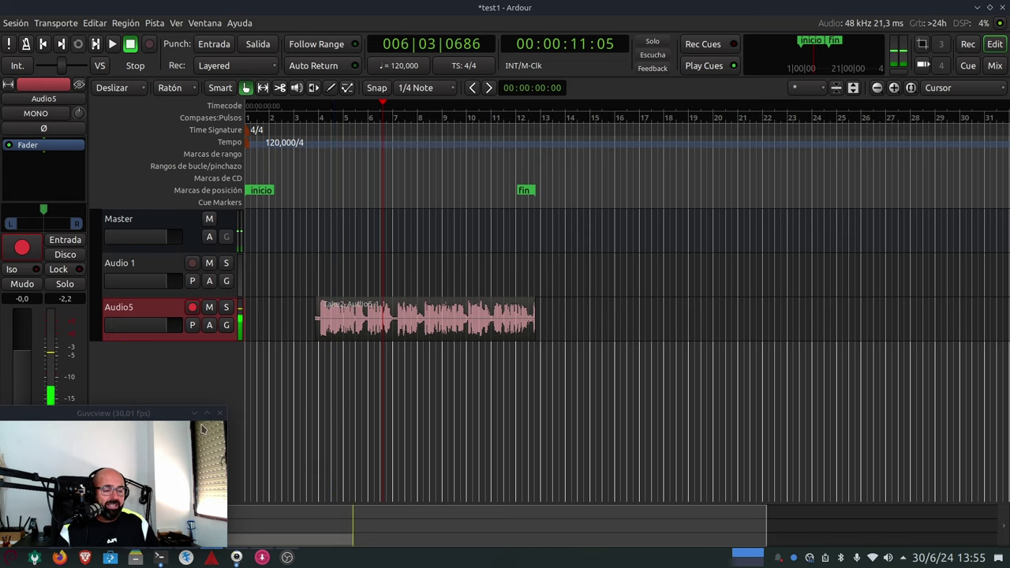
Import the TrackTribe "Hedge Your Bets" MP3 from the home folder in Dolphin as a new track below Audio5.
{"action": "left_click", "coordinate": [135, 558]}
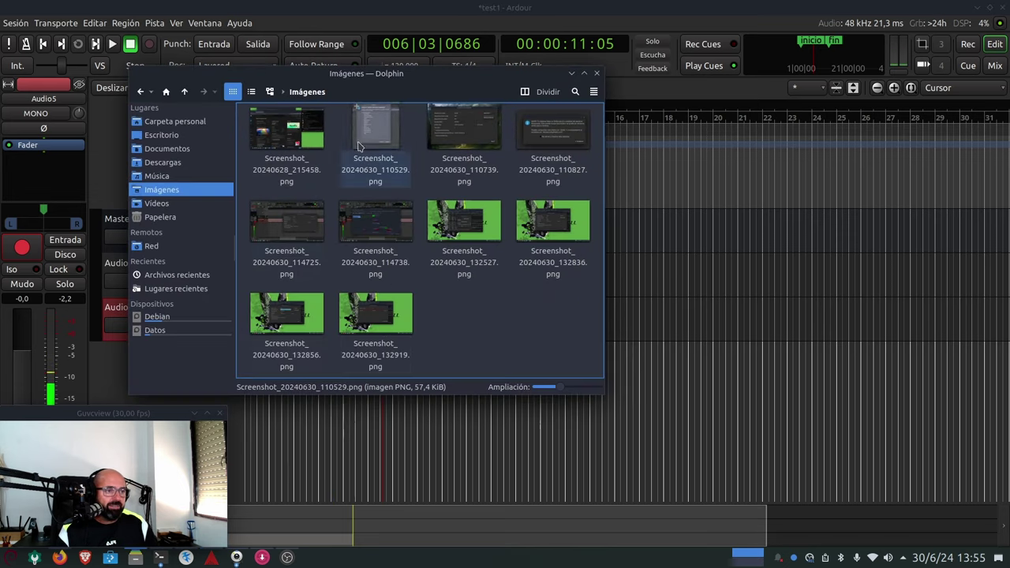
{"action": "left_click_drag", "start_coordinate": [391, 76], "coordinate": [608, 75]}
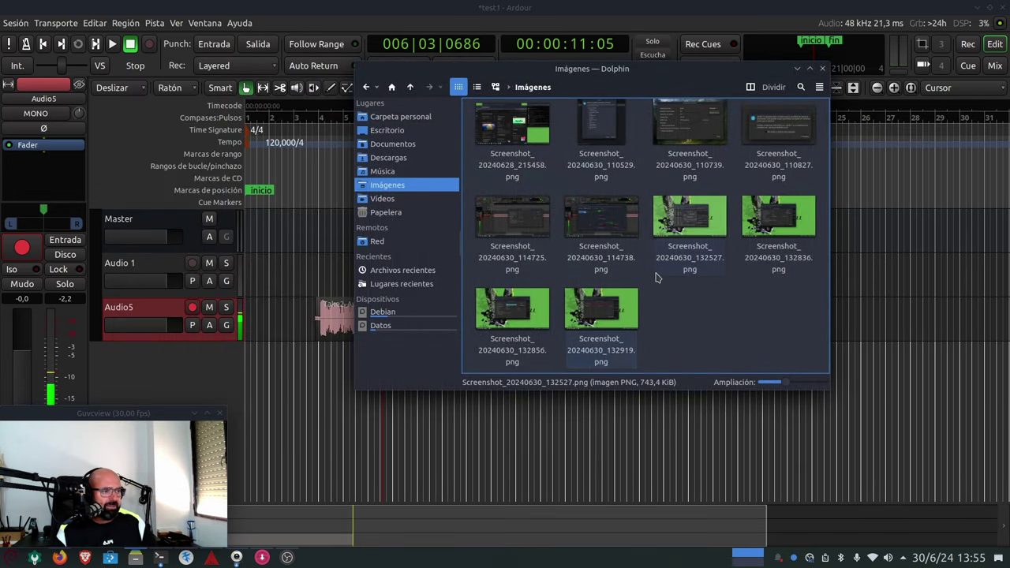
{"action": "left_click", "coordinate": [402, 118]}
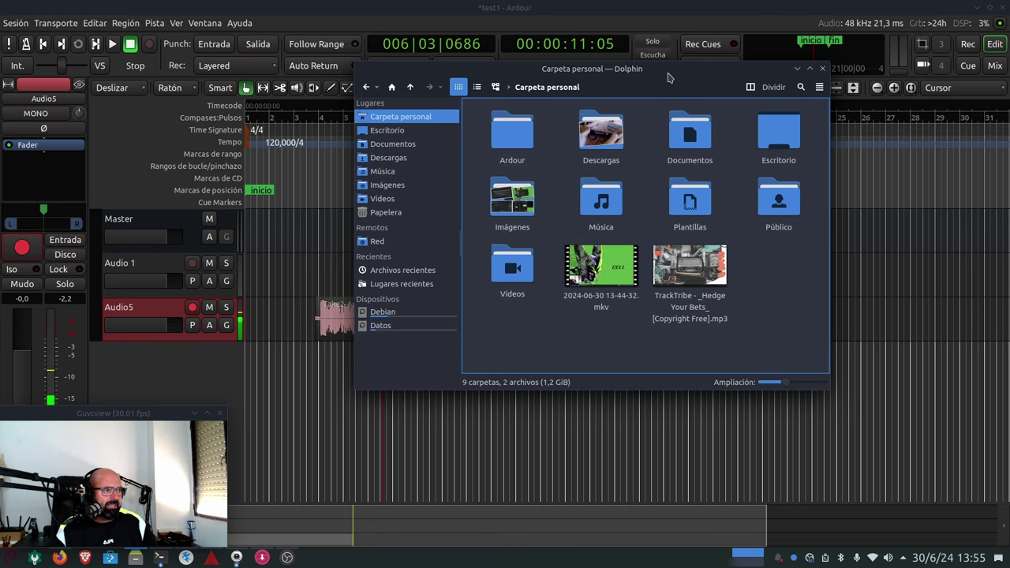
{"action": "left_click_drag", "start_coordinate": [668, 77], "coordinate": [771, 76]}
{"action": "left_click_drag", "start_coordinate": [794, 236], "coordinate": [300, 377]}
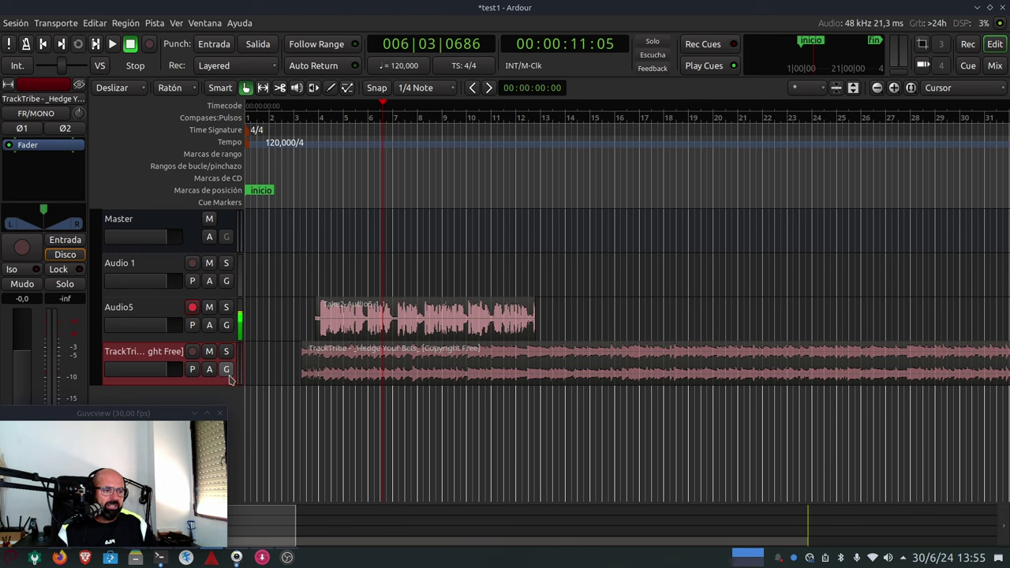
Move the imported TrackTribe region to the start of the timeline and play its track soloed.
{"action": "left_click_drag", "start_coordinate": [354, 360], "coordinate": [292, 357]}
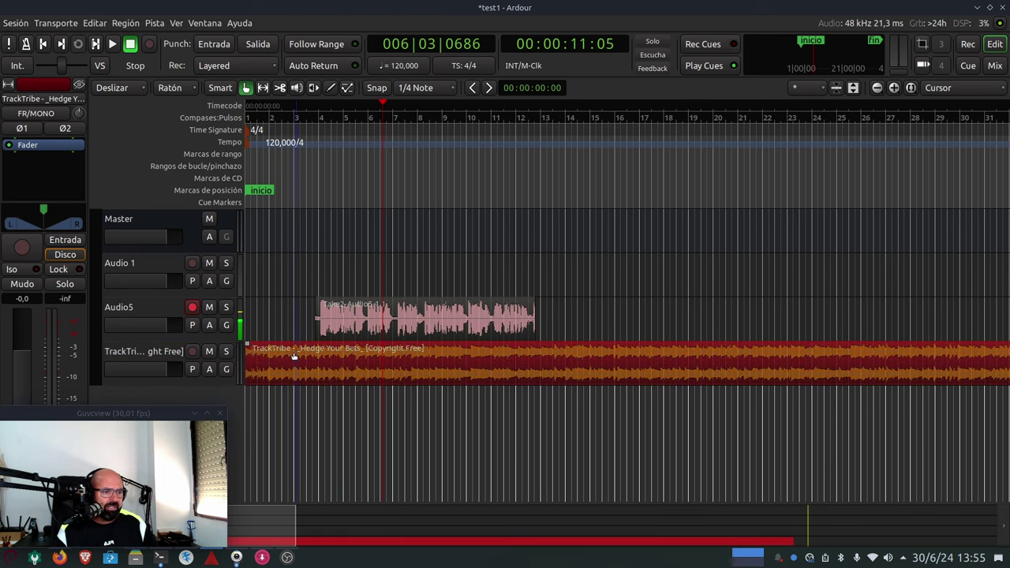
{"action": "left_click", "coordinate": [226, 352]}
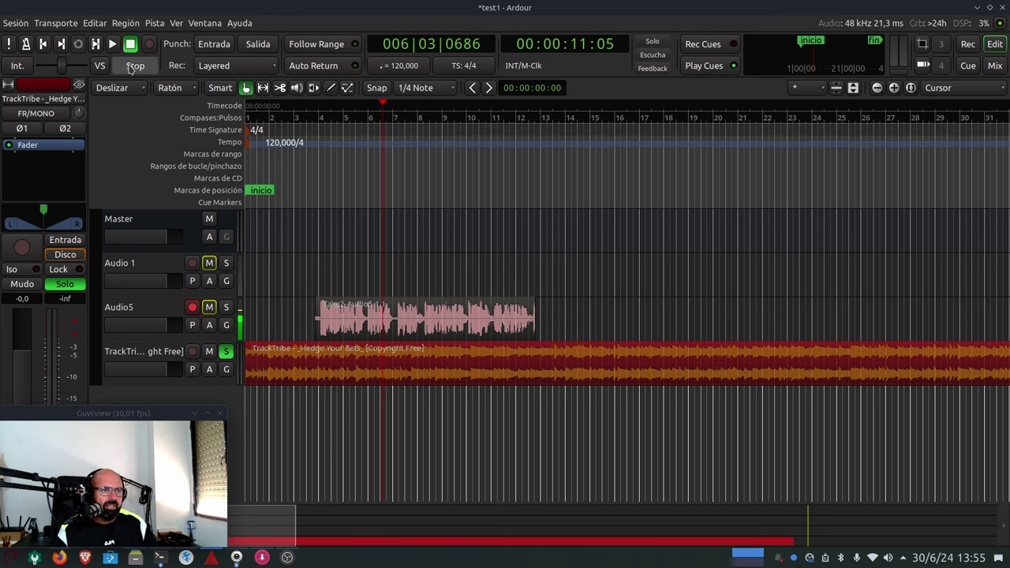
{"action": "left_click", "coordinate": [112, 44]}
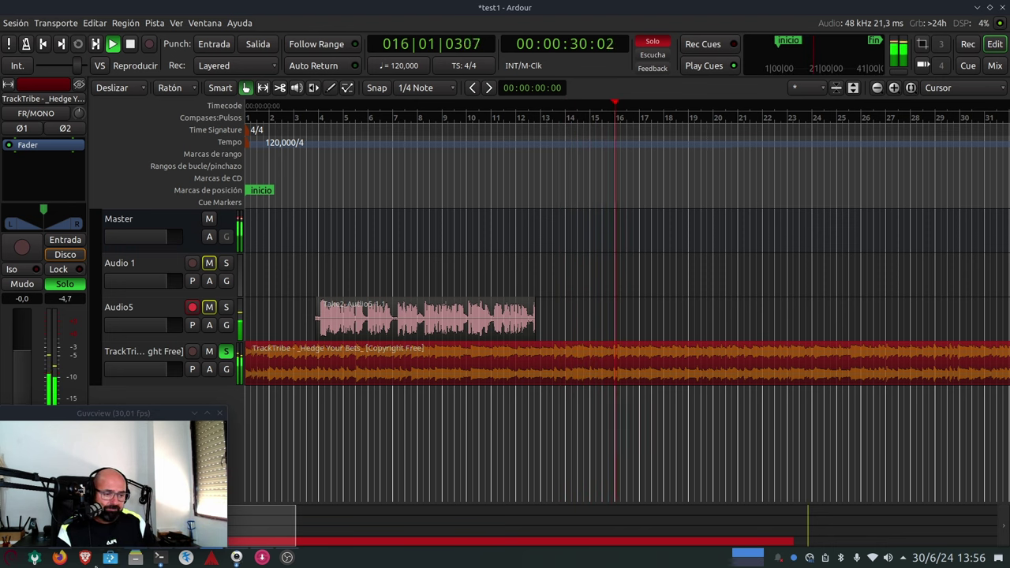
Open qpwgraph, shift the ardour node right and place the M Series Mic In 2R node above M Series Mic In 1L.
{"action": "left_click", "coordinate": [34, 558]}
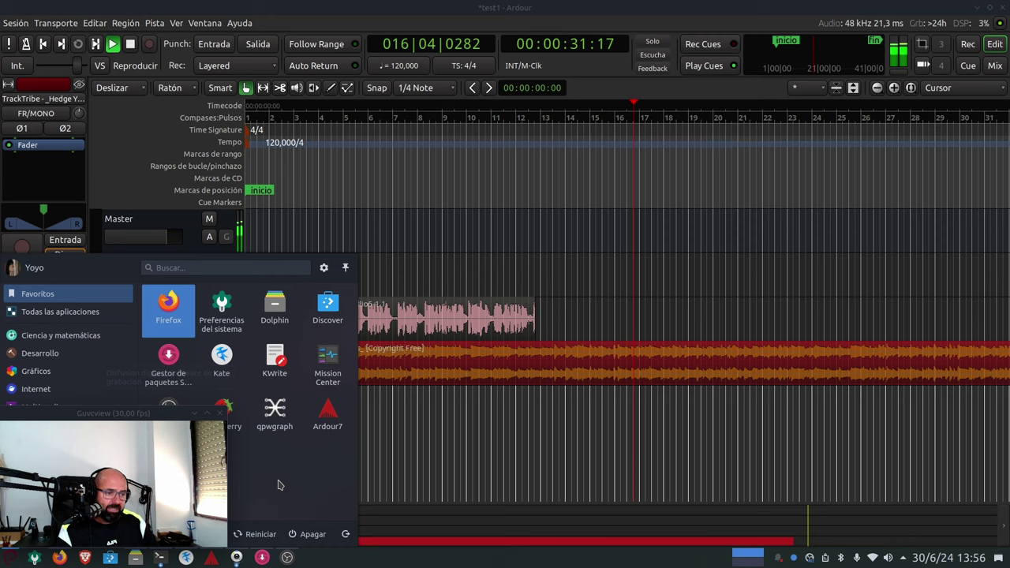
{"action": "left_click", "coordinate": [285, 427]}
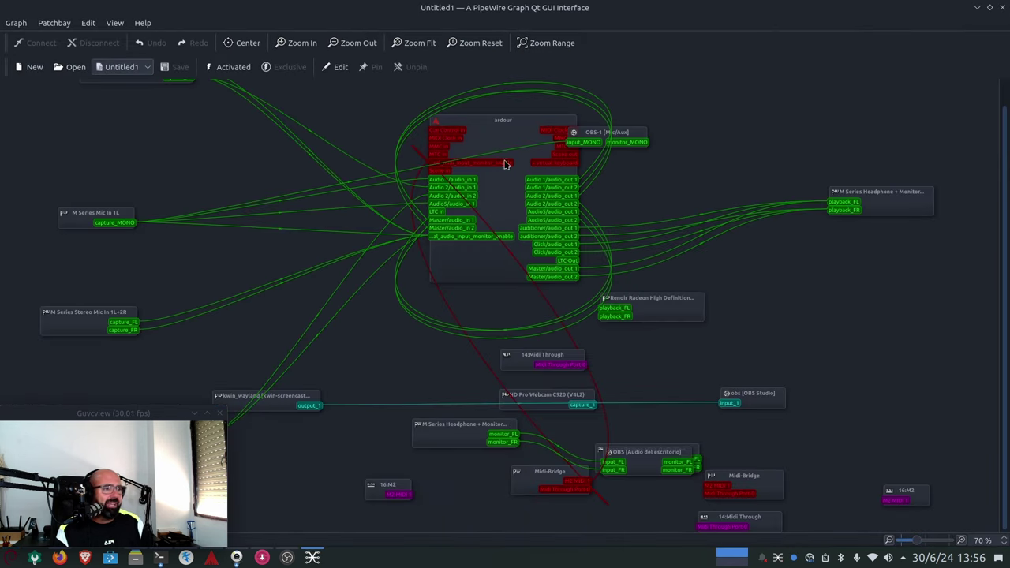
{"action": "left_click_drag", "start_coordinate": [505, 164], "coordinate": [587, 182]}
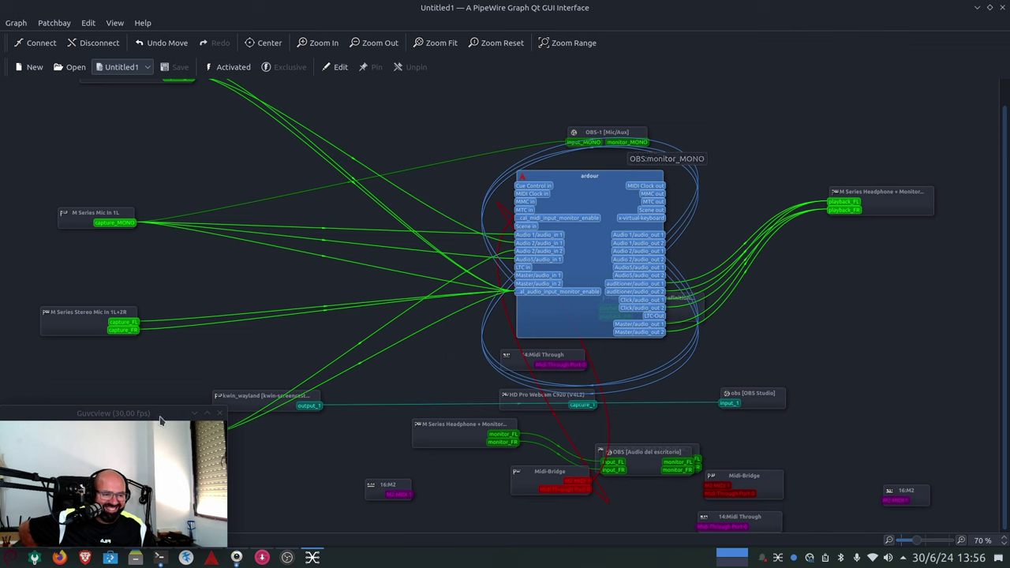
{"action": "left_click_drag", "start_coordinate": [158, 413], "coordinate": [96, 138]}
{"action": "left_click_drag", "start_coordinate": [285, 461], "coordinate": [78, 408]}
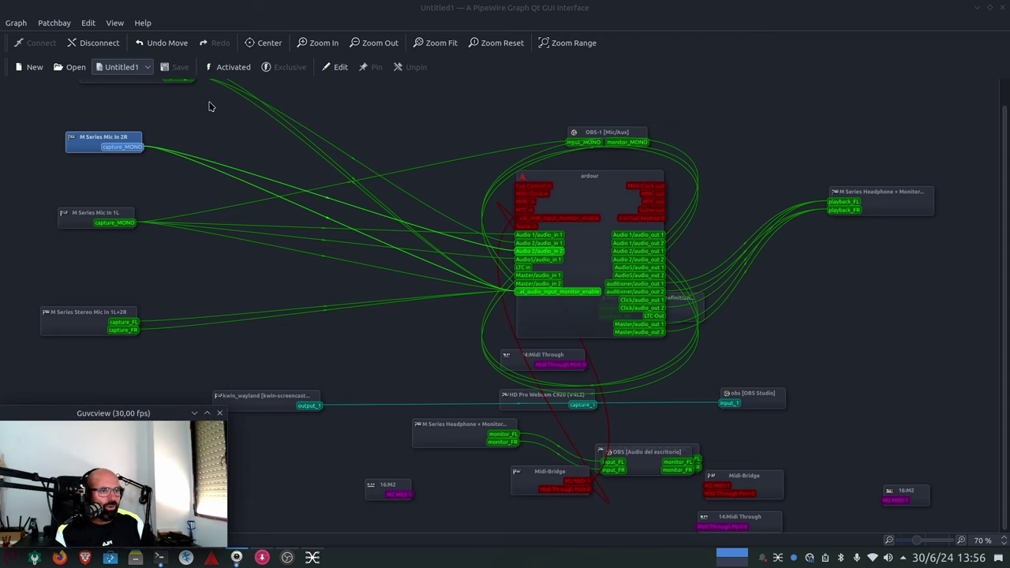
Spread out the webcam, Mic In 2R and Mic In 1L nodes, and lower the M Series Headphone + Monitor Out node.
{"action": "scroll", "coordinate": [174, 151], "scroll_direction": "up", "scroll_amount": 1}
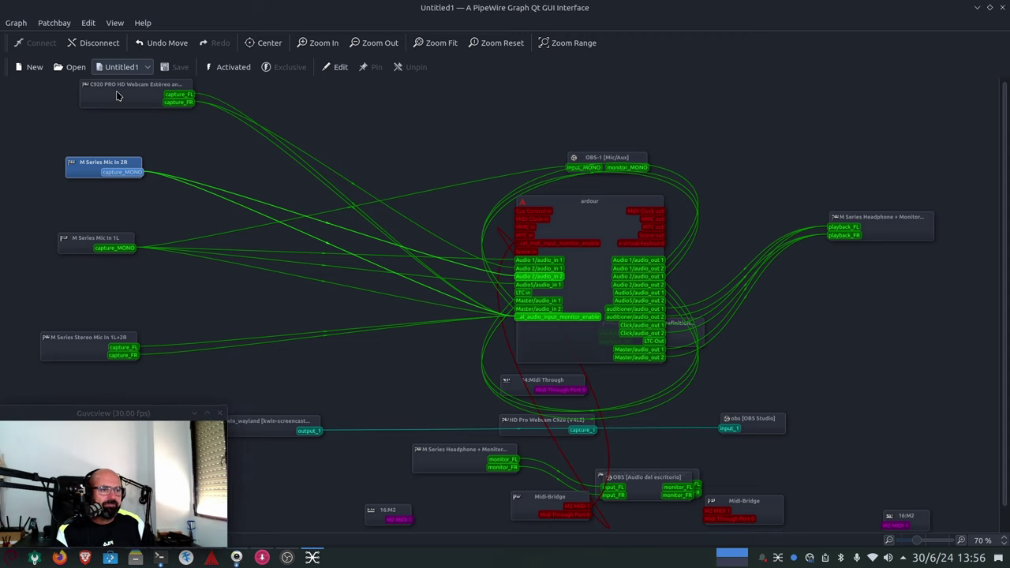
{"action": "left_click_drag", "start_coordinate": [114, 92], "coordinate": [80, 109]}
{"action": "left_click_drag", "start_coordinate": [95, 164], "coordinate": [90, 183]}
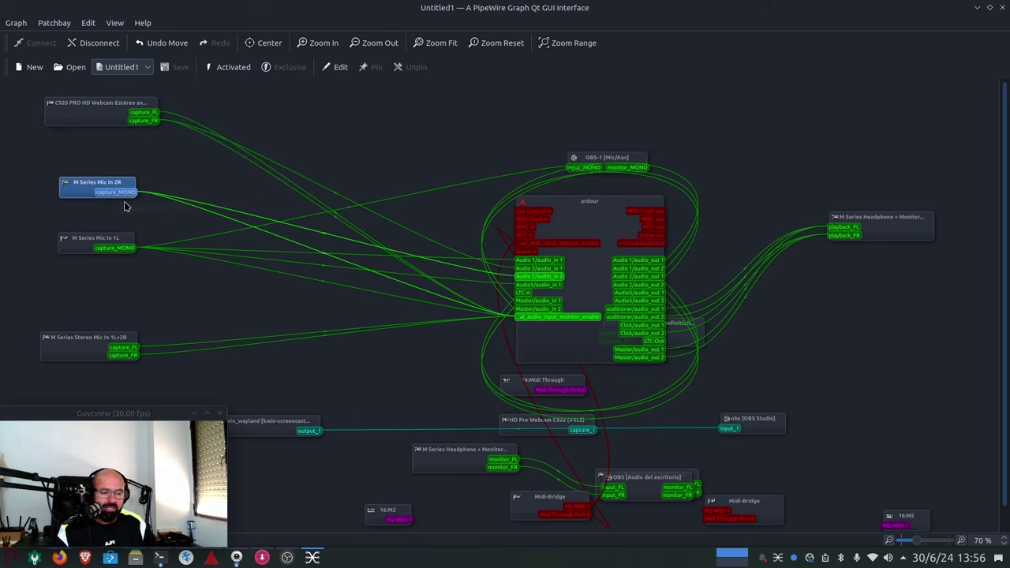
{"action": "left_click", "coordinate": [93, 347]}
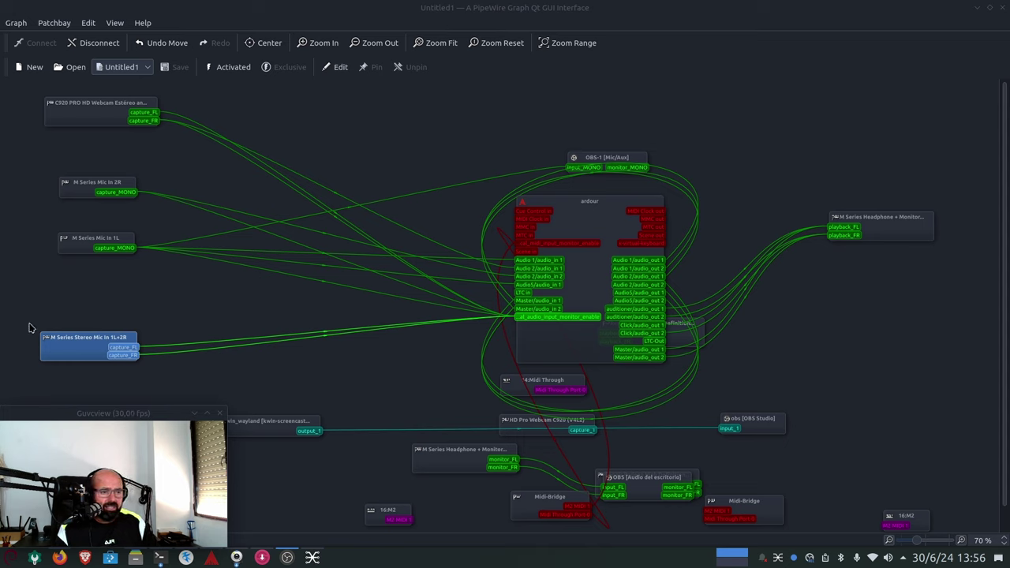
{"action": "left_click", "coordinate": [85, 349]}
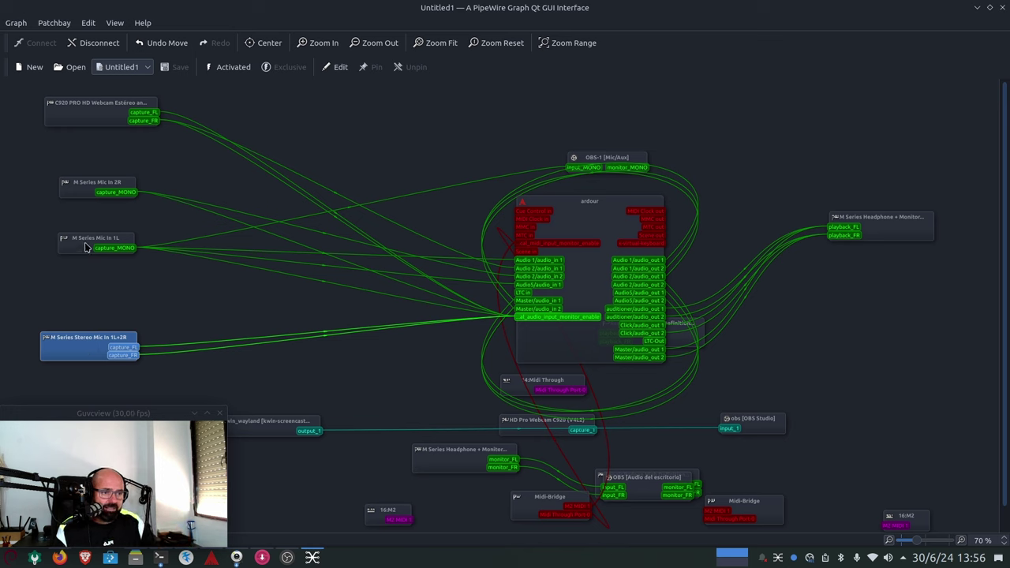
{"action": "left_click_drag", "start_coordinate": [85, 247], "coordinate": [73, 276]}
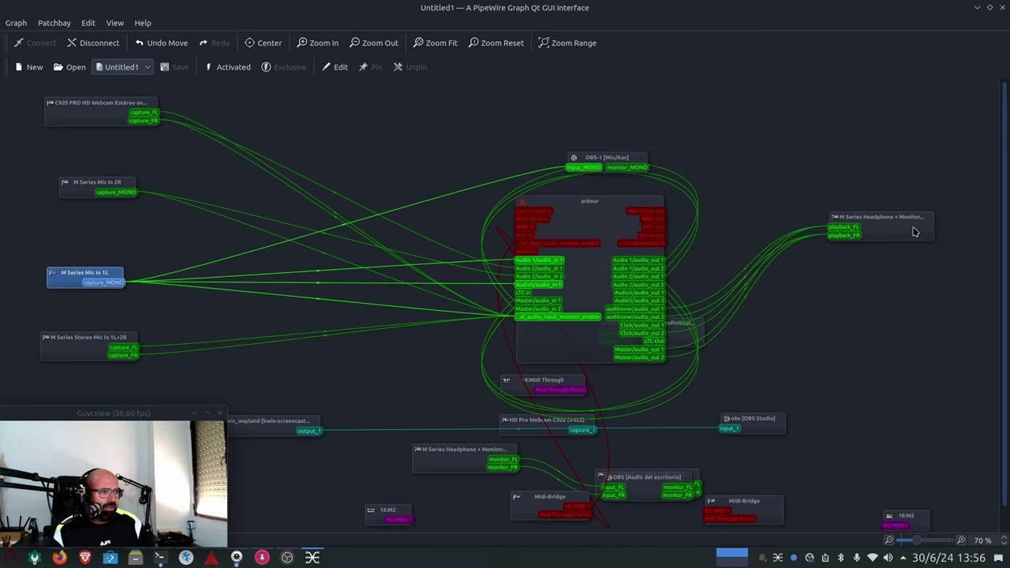
{"action": "left_click_drag", "start_coordinate": [914, 231], "coordinate": [914, 290]}
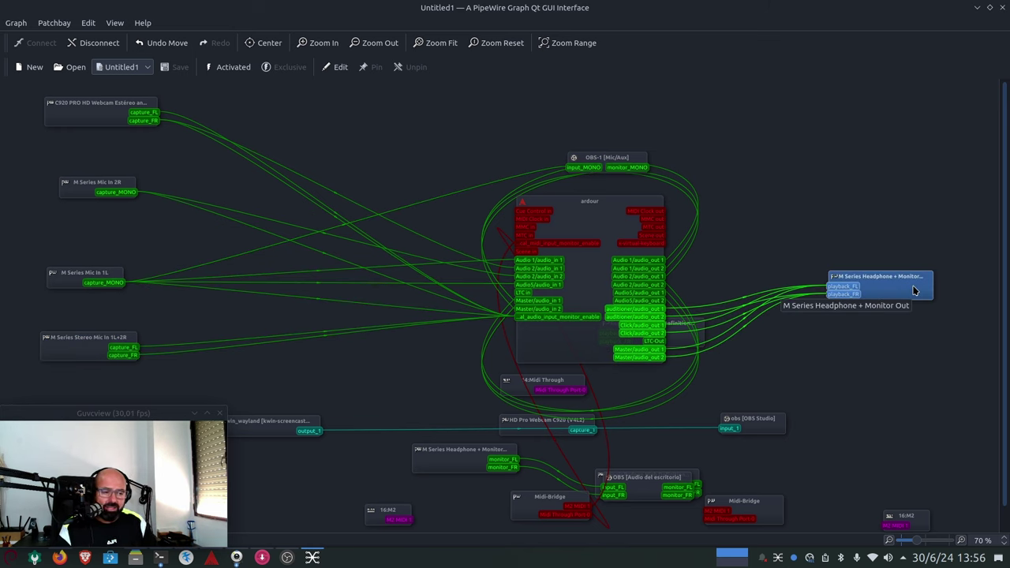
Stop the playback in Ardour, and return to qpwgraph to centre the ardour node between the capture and playback nodes.
{"action": "key", "text": "alt+Tab"}
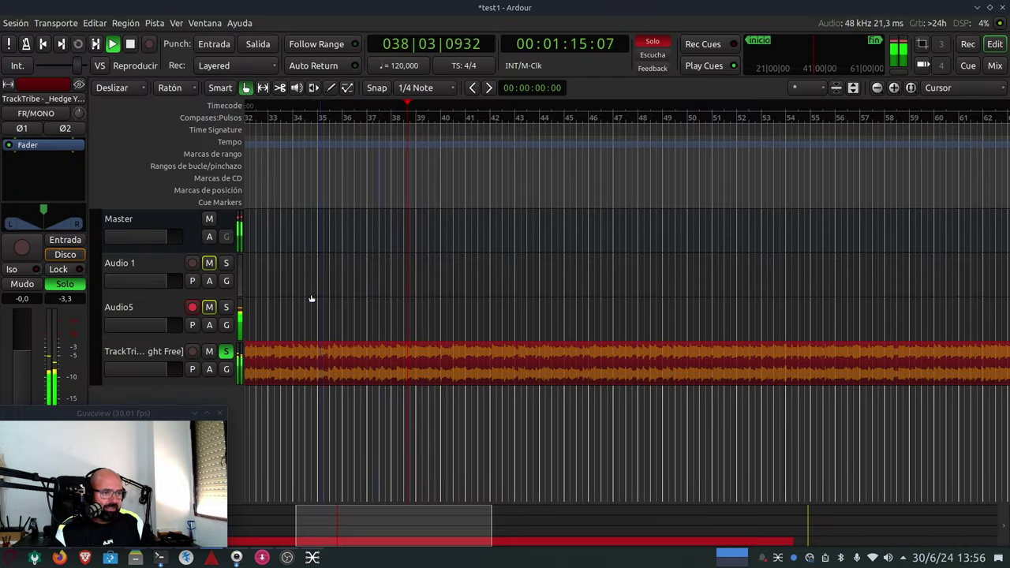
{"action": "key", "text": "space"}
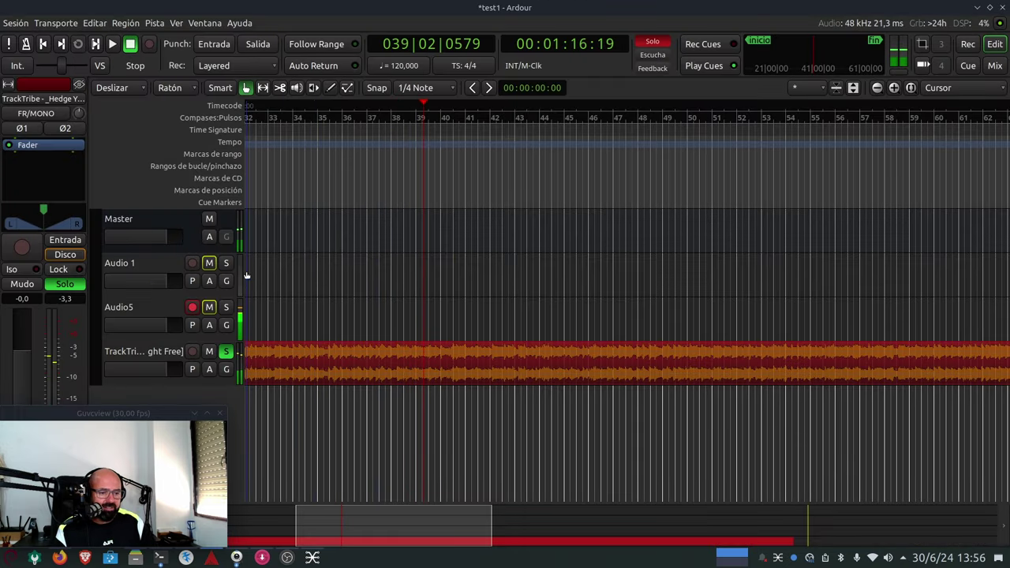
{"action": "key", "text": "alt+Tab"}
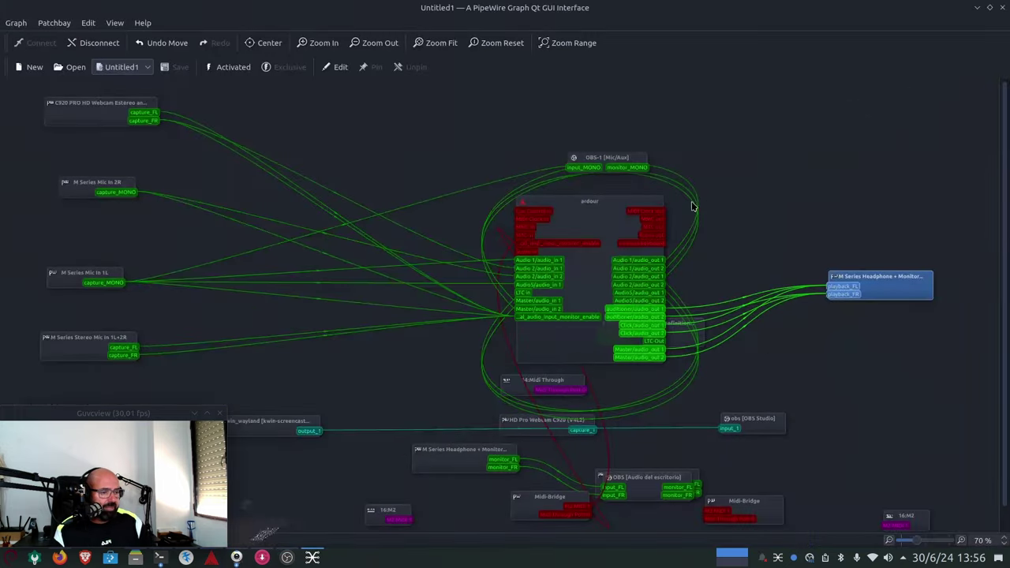
{"action": "left_click_drag", "start_coordinate": [586, 209], "coordinate": [486, 138]}
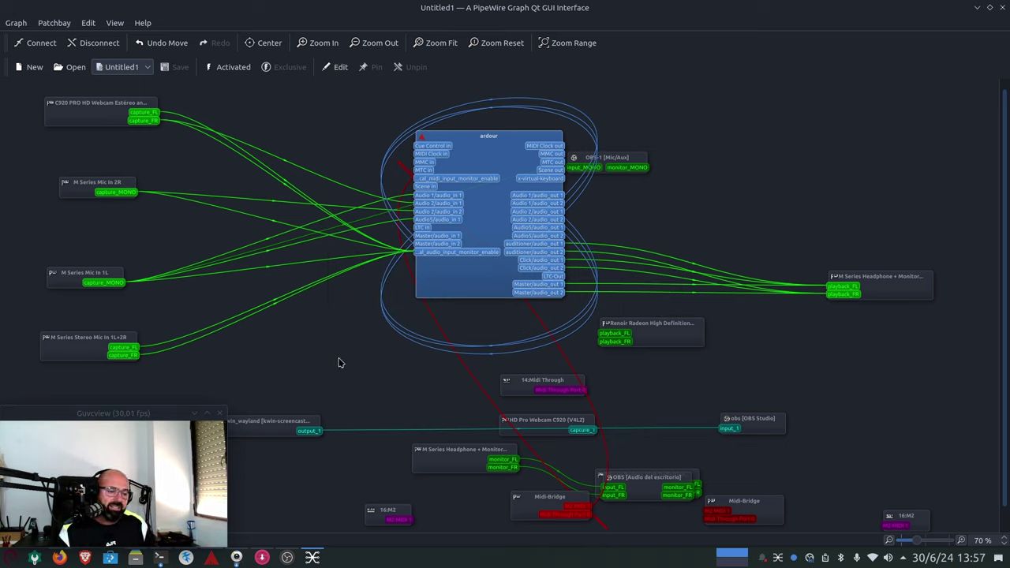
Minimize qpwgraph and switch to the Konsole window whose prompt holds the pw-jack ardour command.
{"action": "left_click", "coordinate": [978, 7]}
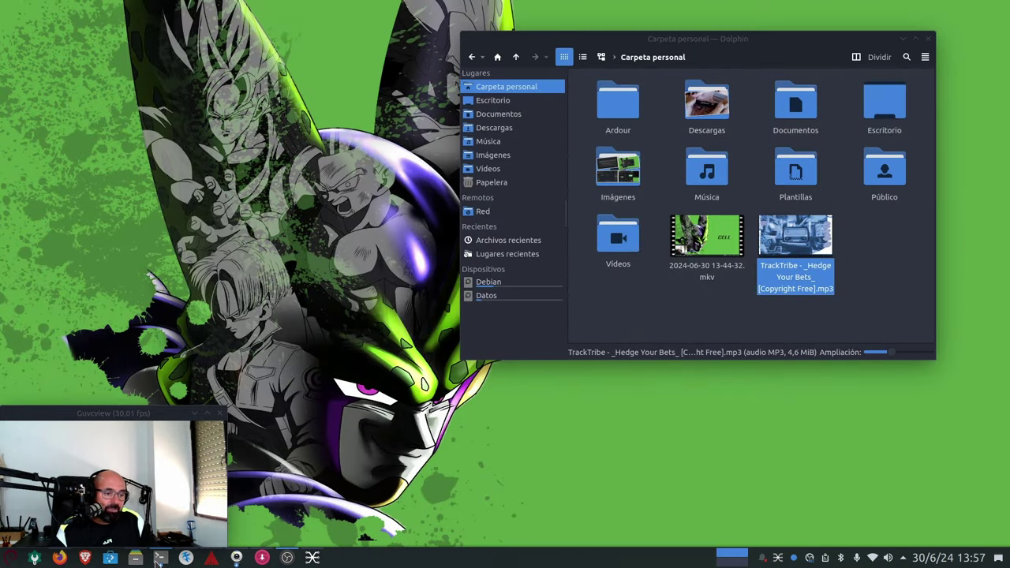
{"action": "mouse_move", "coordinate": [158, 562]}
{"action": "left_click", "coordinate": [226, 498]}
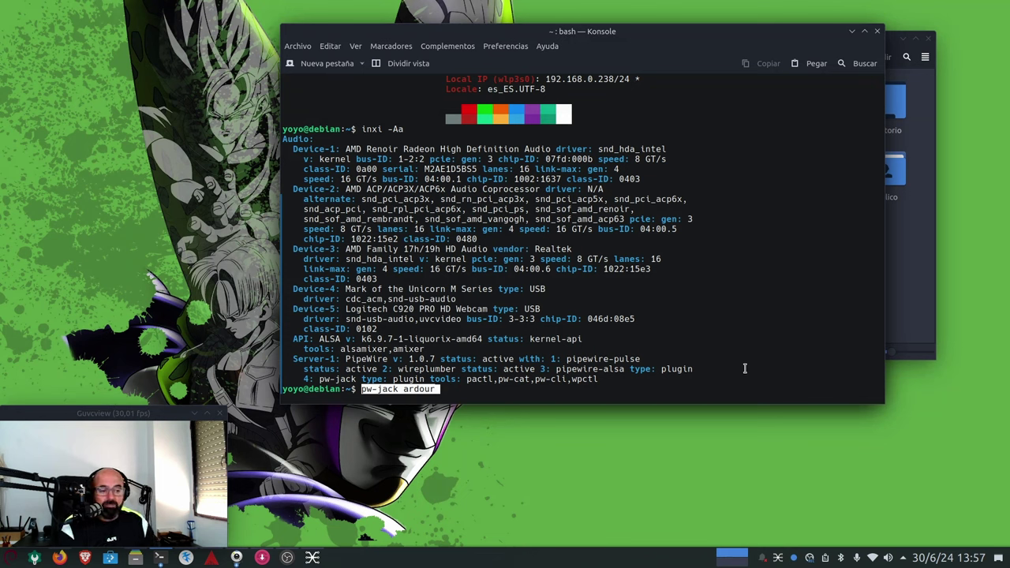
Move the Guvcview webcam window clear of the application menu and look at the Multimedia applications, including Ardour7.
{"action": "left_click", "coordinate": [4, 558]}
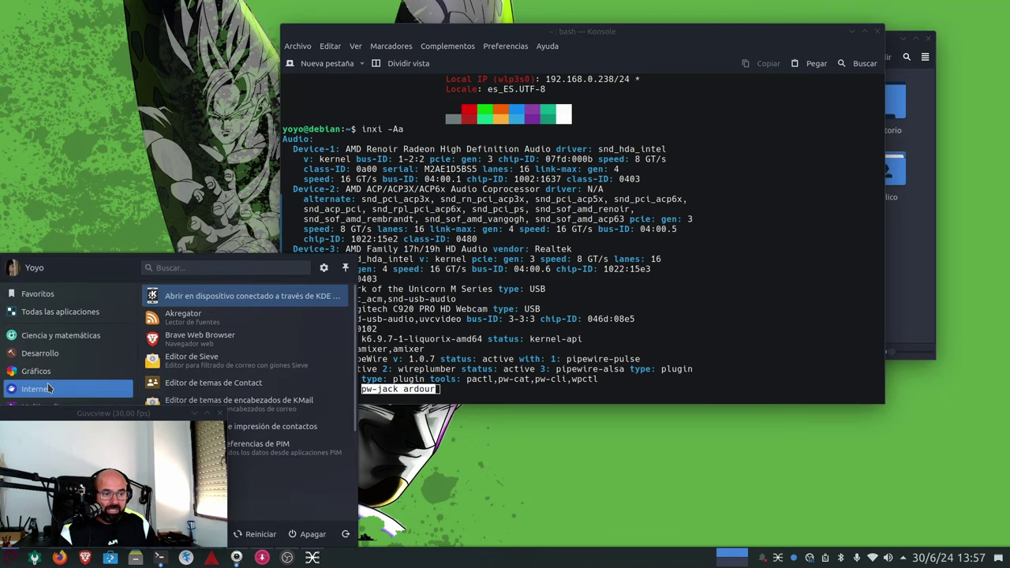
{"action": "mouse_move", "coordinate": [87, 395]}
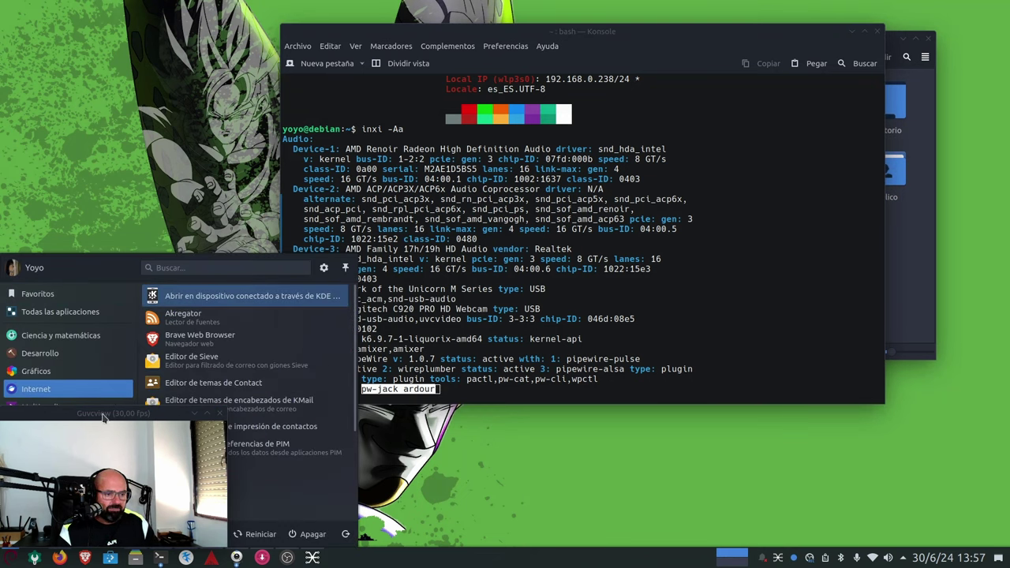
{"action": "left_click_drag", "start_coordinate": [103, 419], "coordinate": [143, 124]}
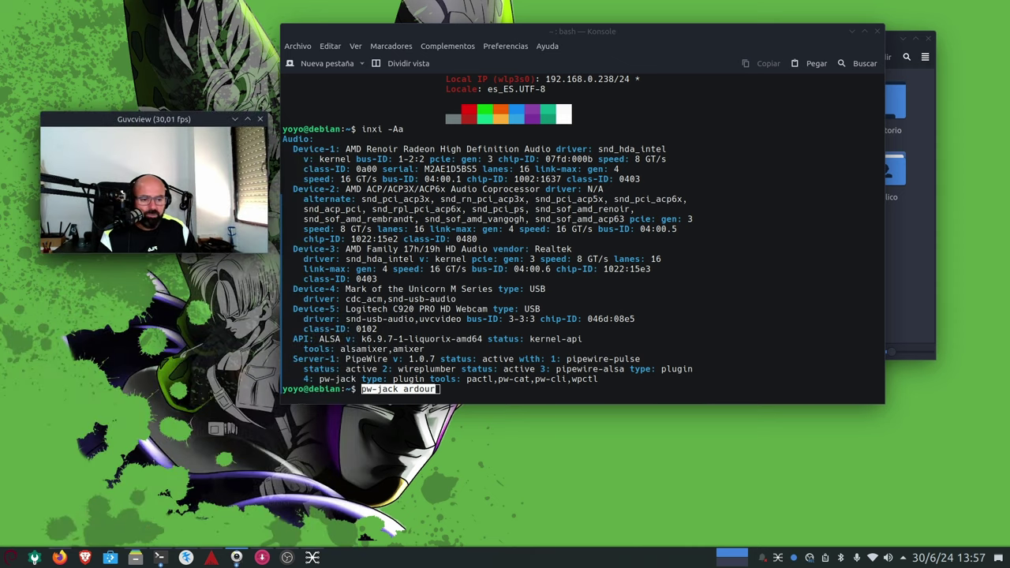
{"action": "left_click", "coordinate": [10, 558]}
{"action": "mouse_move", "coordinate": [42, 406]}
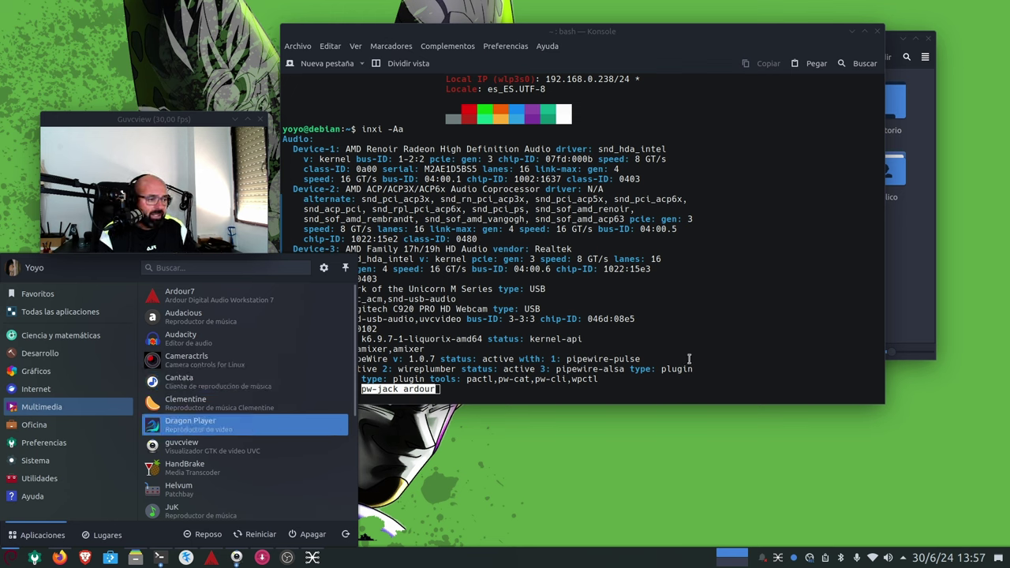
{"action": "left_click", "coordinate": [715, 393]}
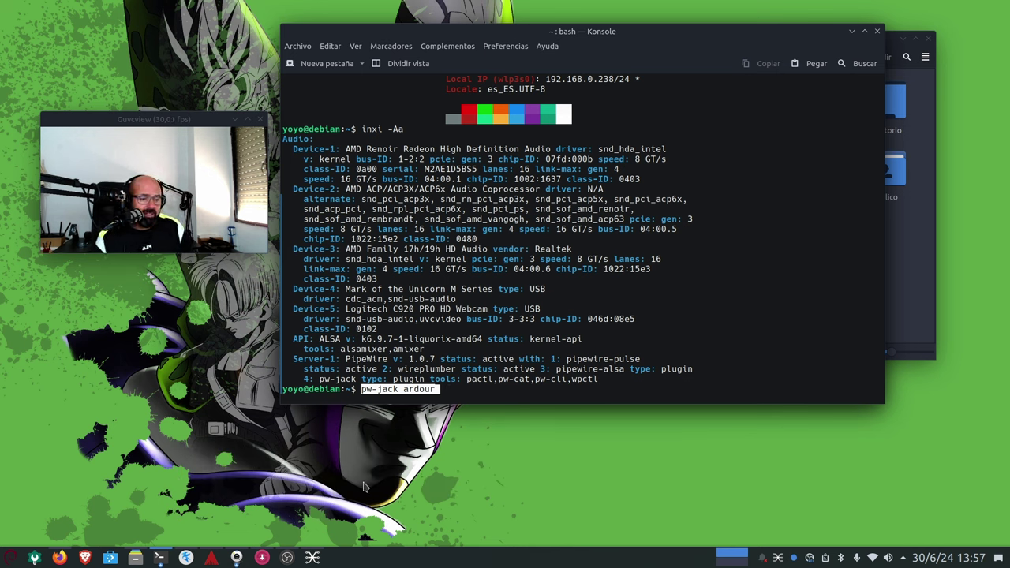
Bring up the Konsole window running ArdourGUI, place it clear of the webcam view, and quit Ardour without saving the test1 session.
{"action": "mouse_move", "coordinate": [159, 558]}
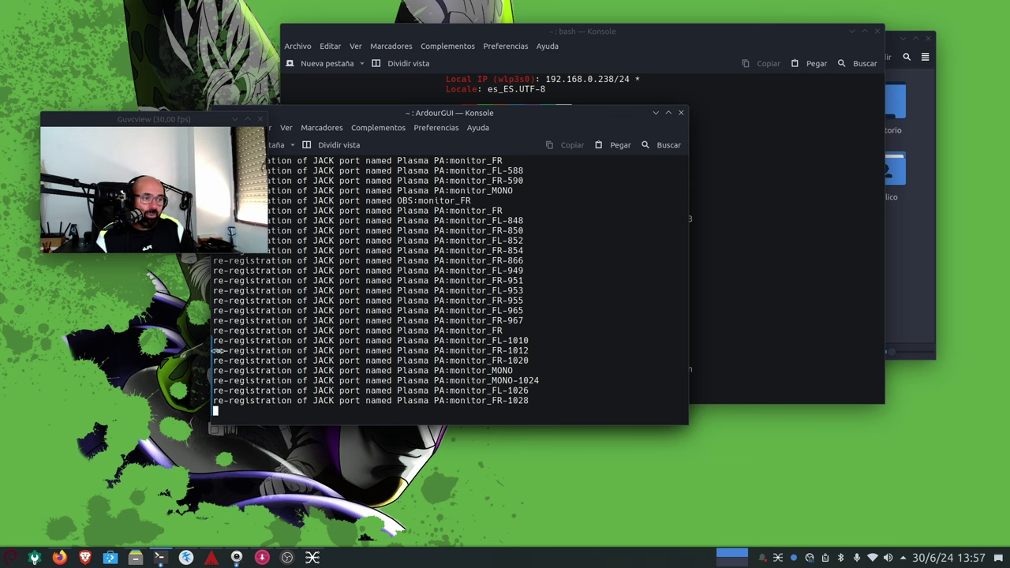
{"action": "left_click_drag", "start_coordinate": [503, 115], "coordinate": [602, 189]}
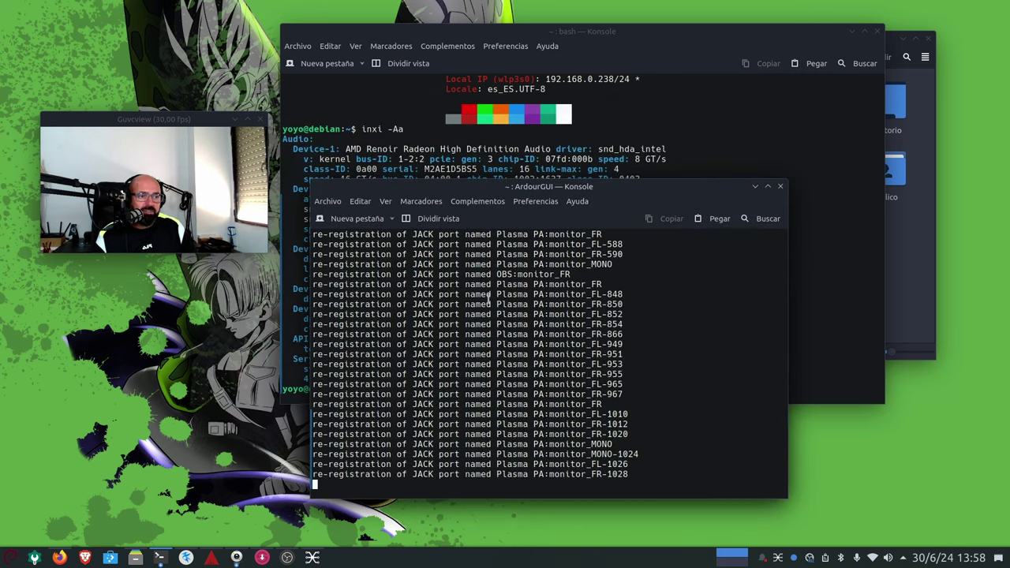
{"action": "left_click", "coordinate": [211, 558]}
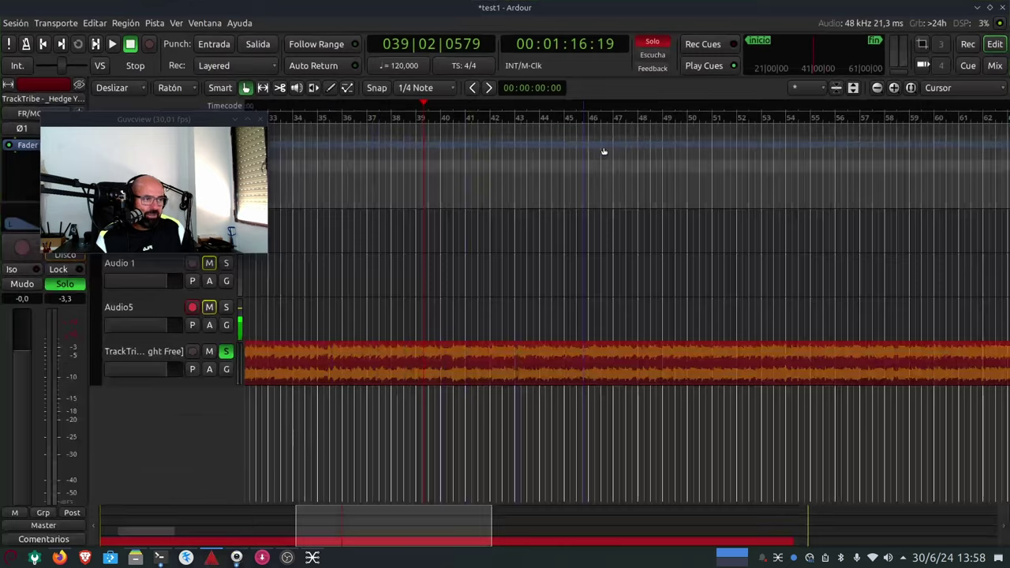
{"action": "left_click", "coordinate": [1001, 9]}
{"action": "left_click", "coordinate": [875, 107]}
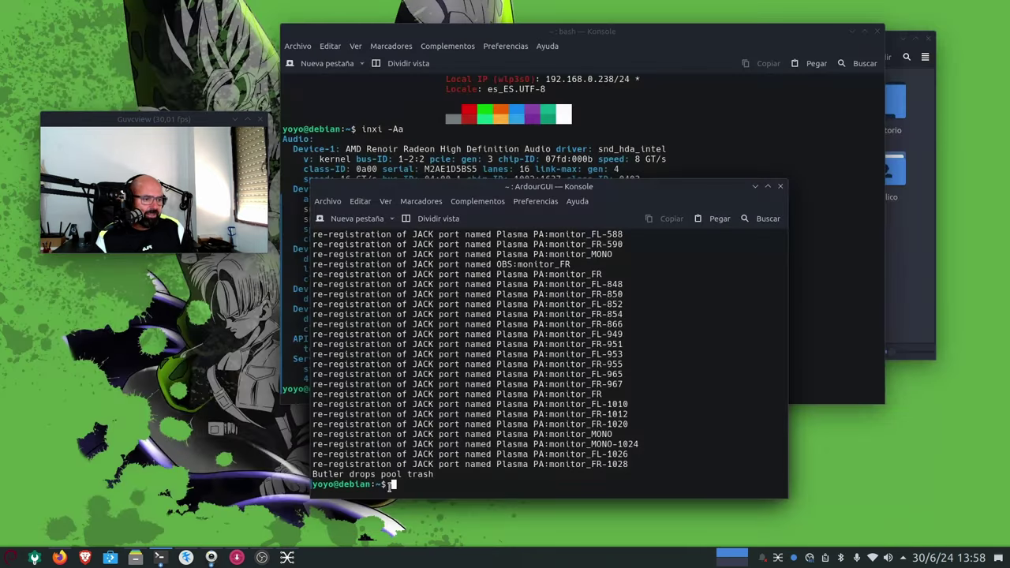
Show the desktop, launch Ardour by running pw-jack ardour from KRunner, and open the recent session test1.
{"action": "key", "text": "super+d"}
{"action": "key", "text": "alt+space"}
{"action": "type", "text": "pw"}
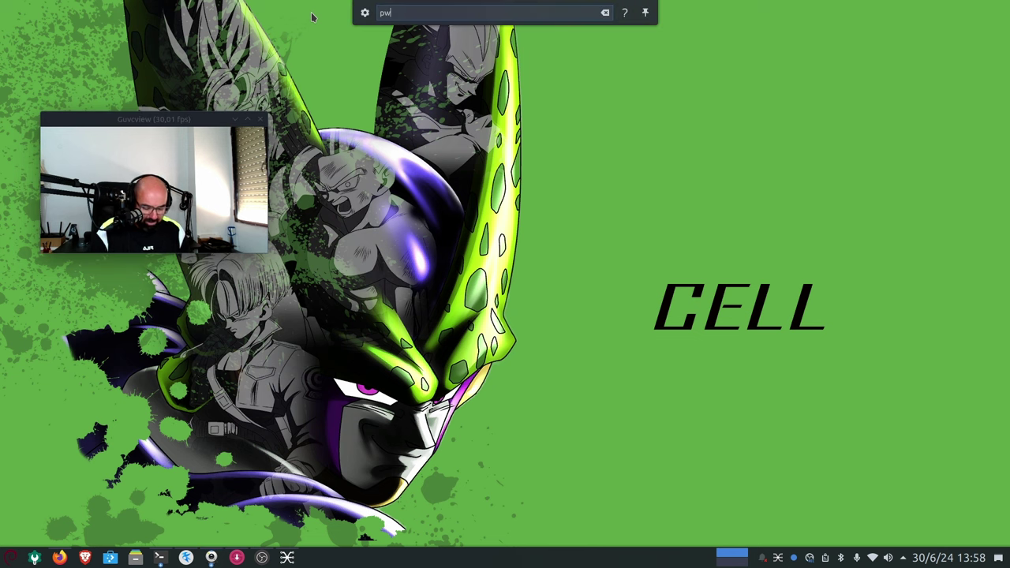
{"action": "type", "text": "-jack ardour"}
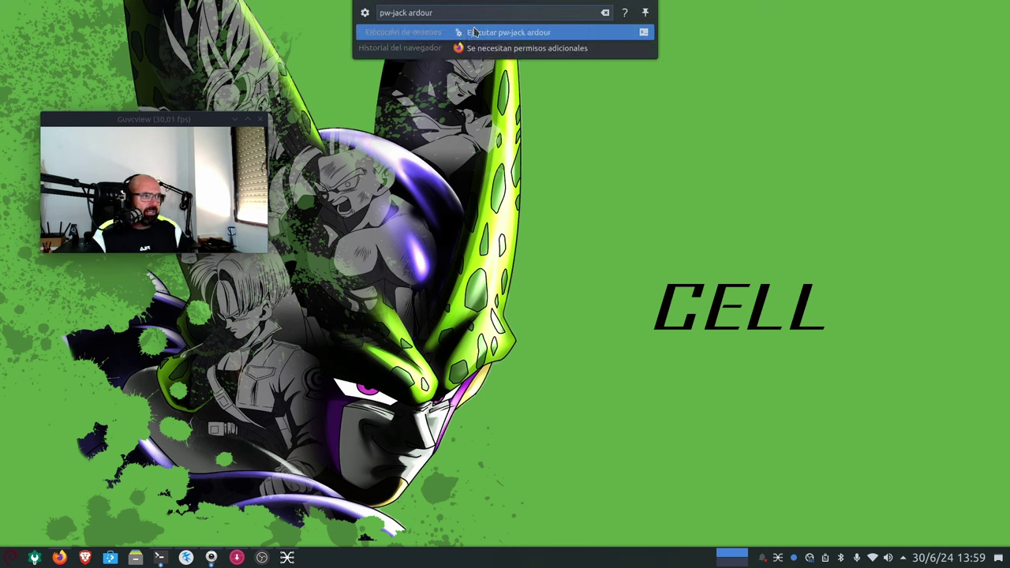
{"action": "left_click", "coordinate": [474, 33]}
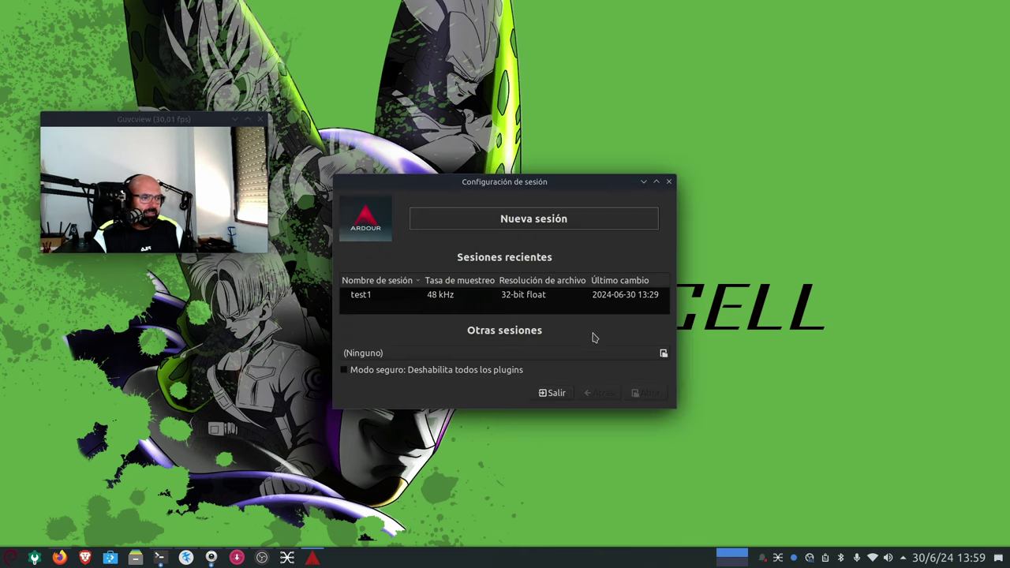
{"action": "left_click", "coordinate": [573, 300]}
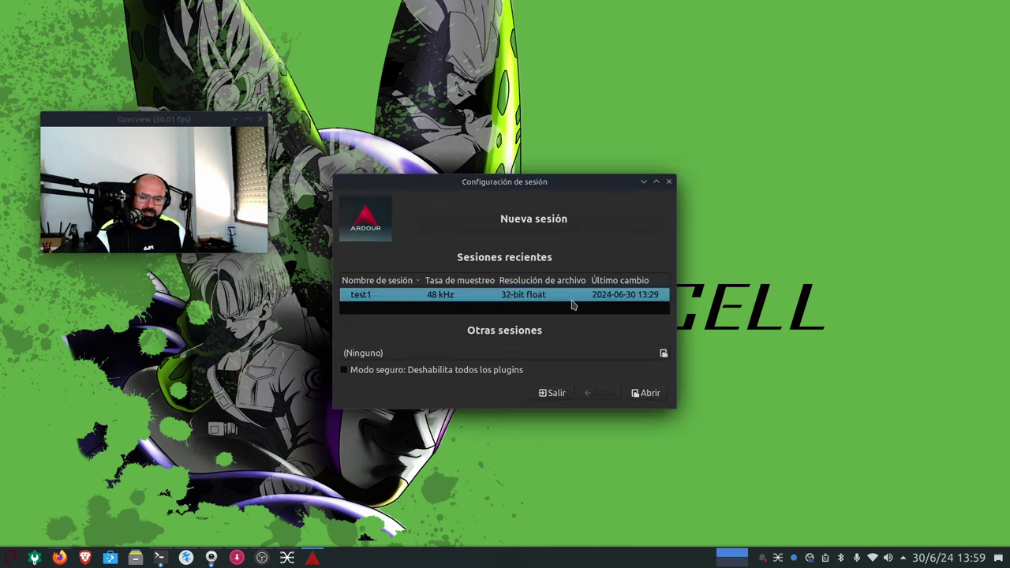
{"action": "left_click", "coordinate": [646, 394]}
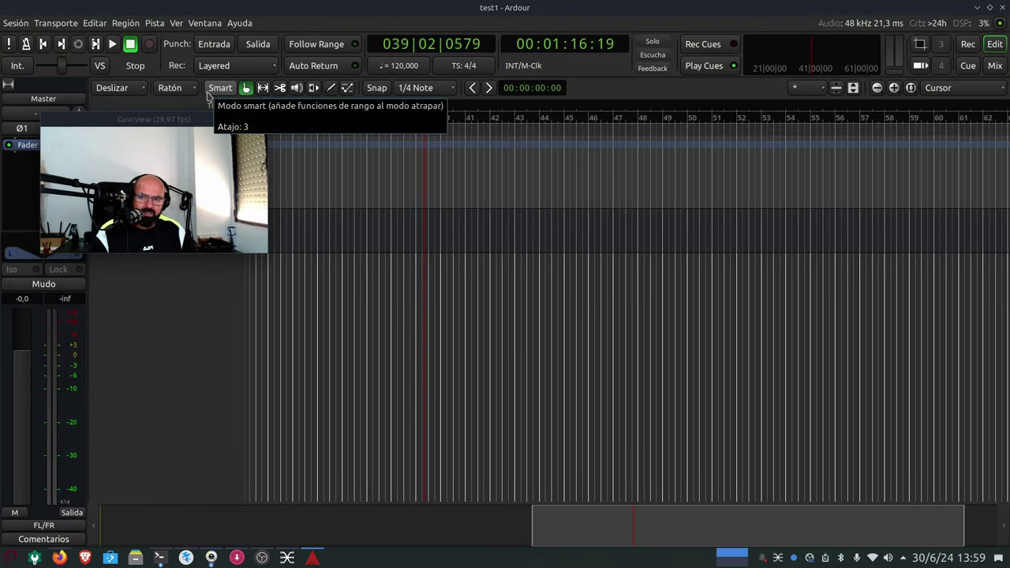
Open Ardour's Audio/MIDI setup from the preferences to examine the audio system and buffer size, moving the webcam window out of the way.
{"action": "left_click", "coordinate": [95, 23]}
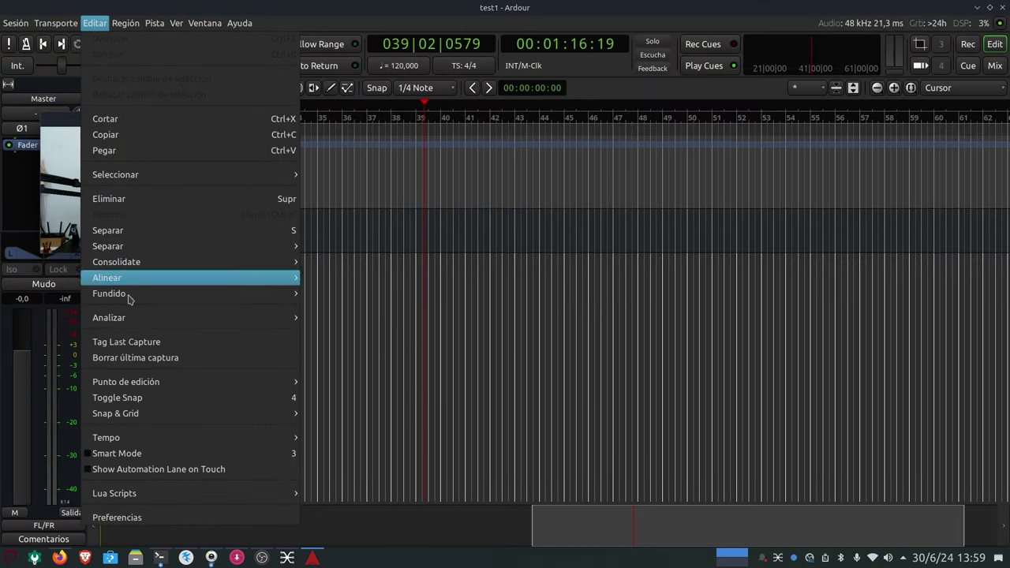
{"action": "left_click", "coordinate": [106, 517]}
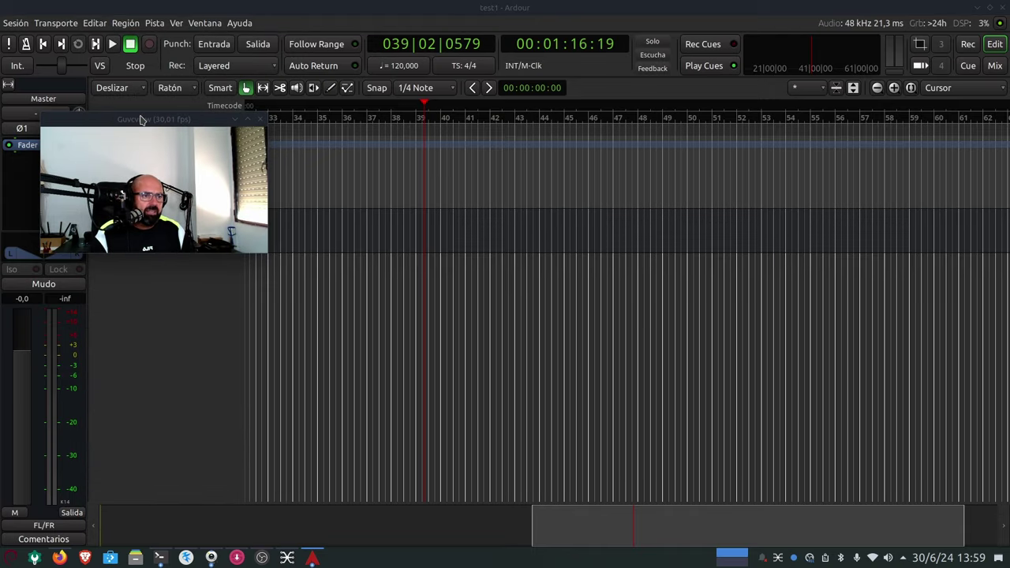
{"action": "left_click_drag", "start_coordinate": [140, 117], "coordinate": [140, 392]}
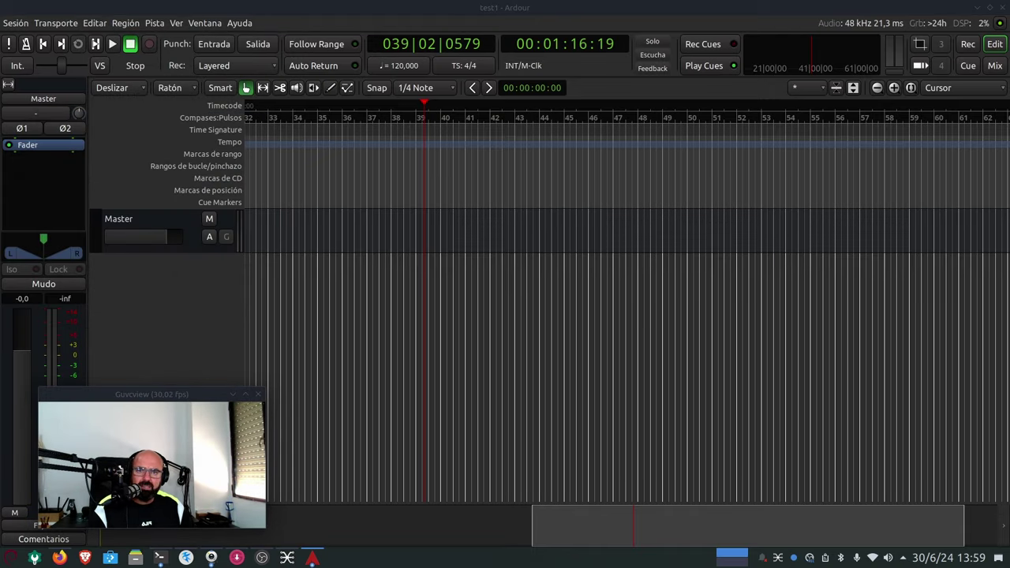
{"action": "left_click", "coordinate": [543, 141]}
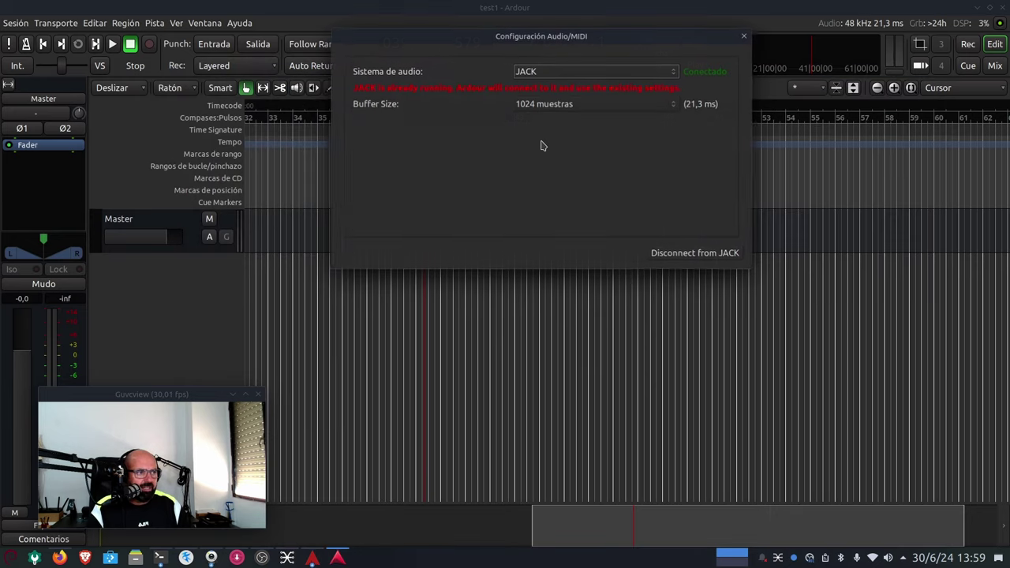